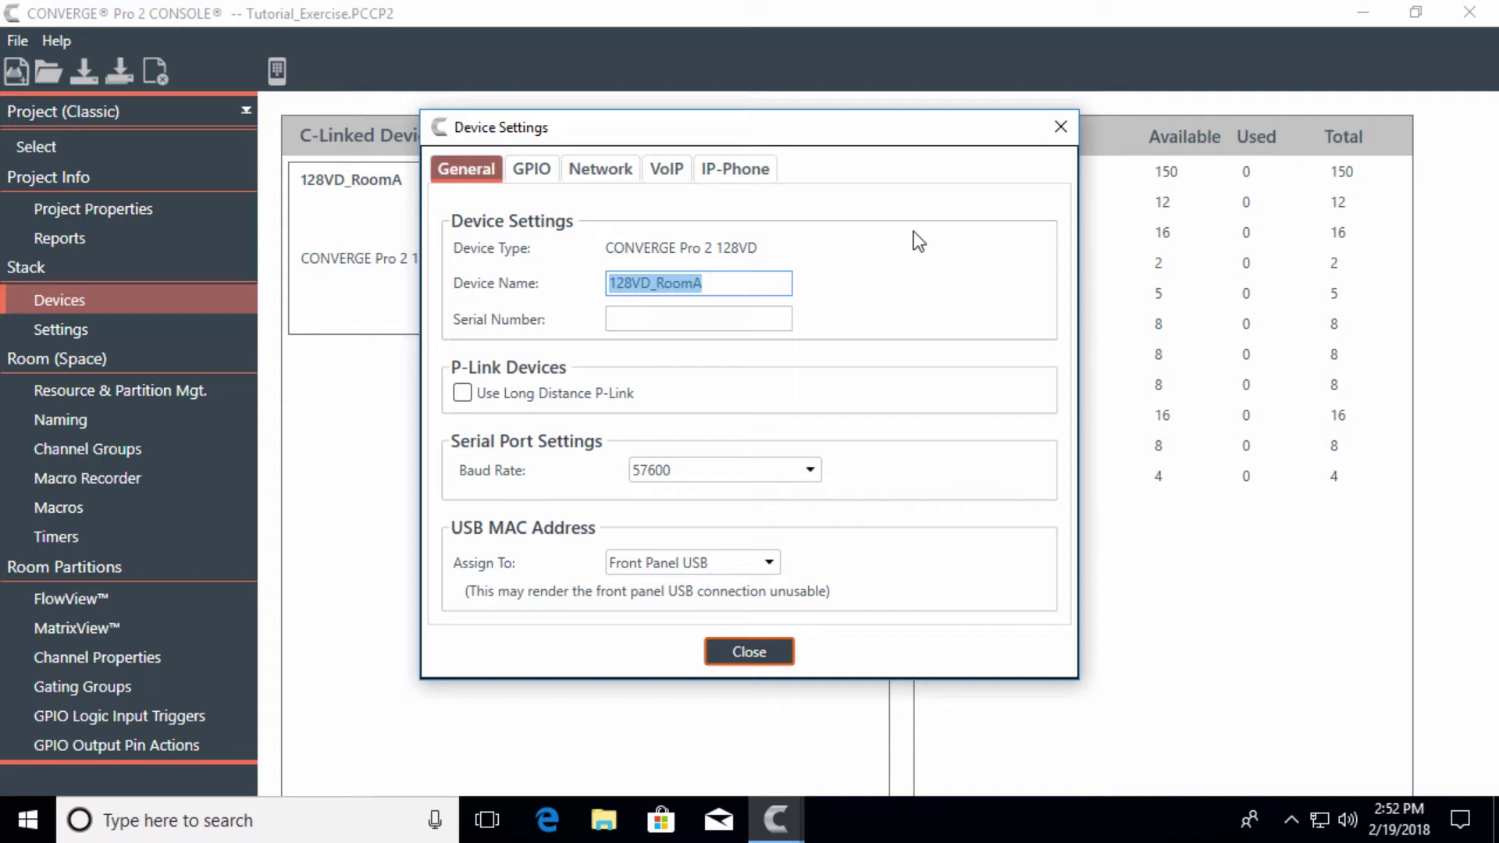
Show the GPIO settings and check Pin 1's type options, leaving it as Open Collector Output
left_click(537, 182)
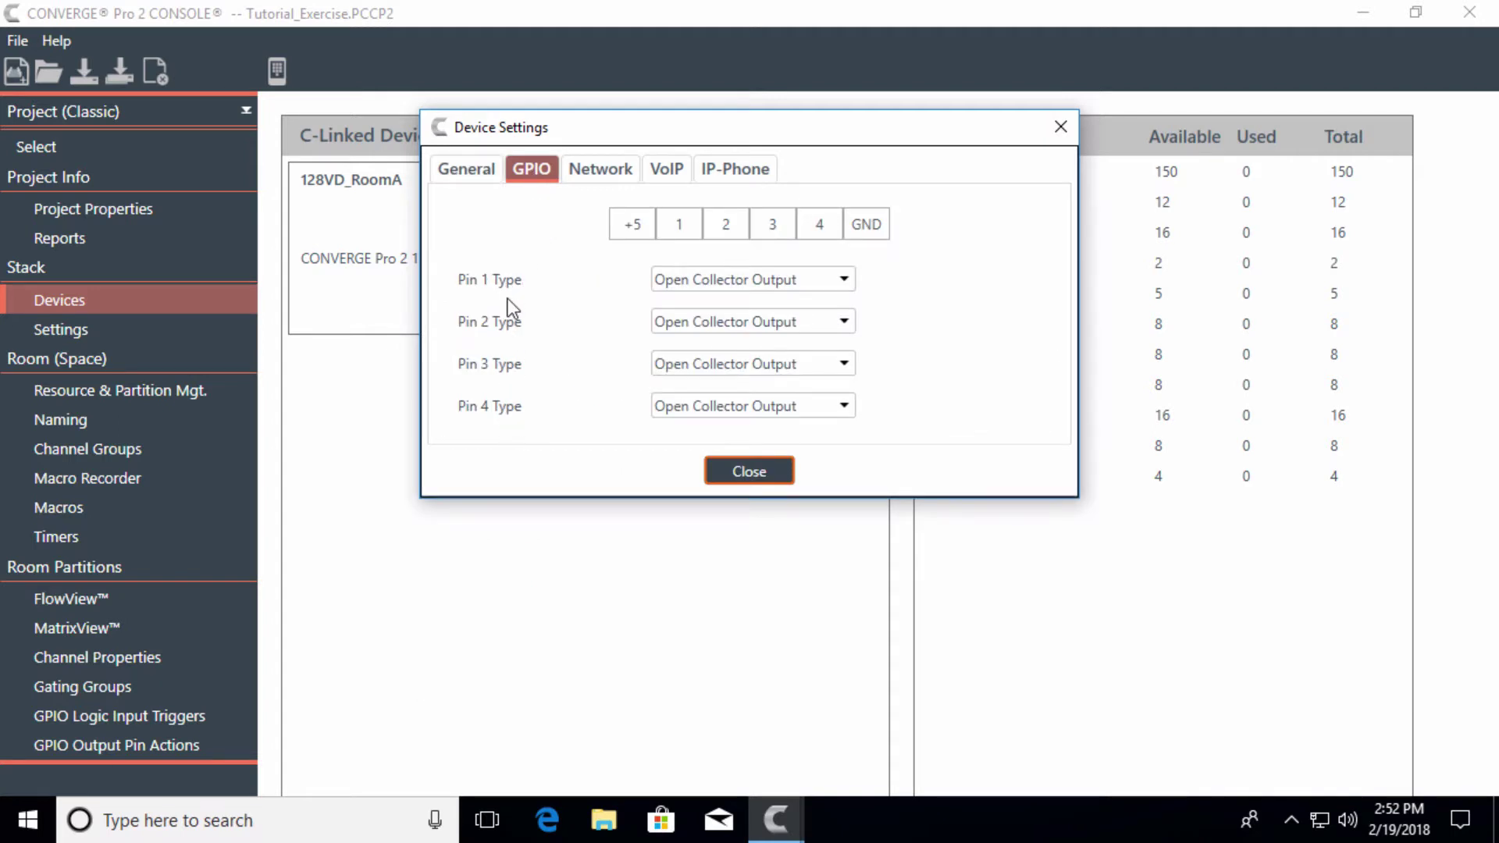
left_click(789, 283)
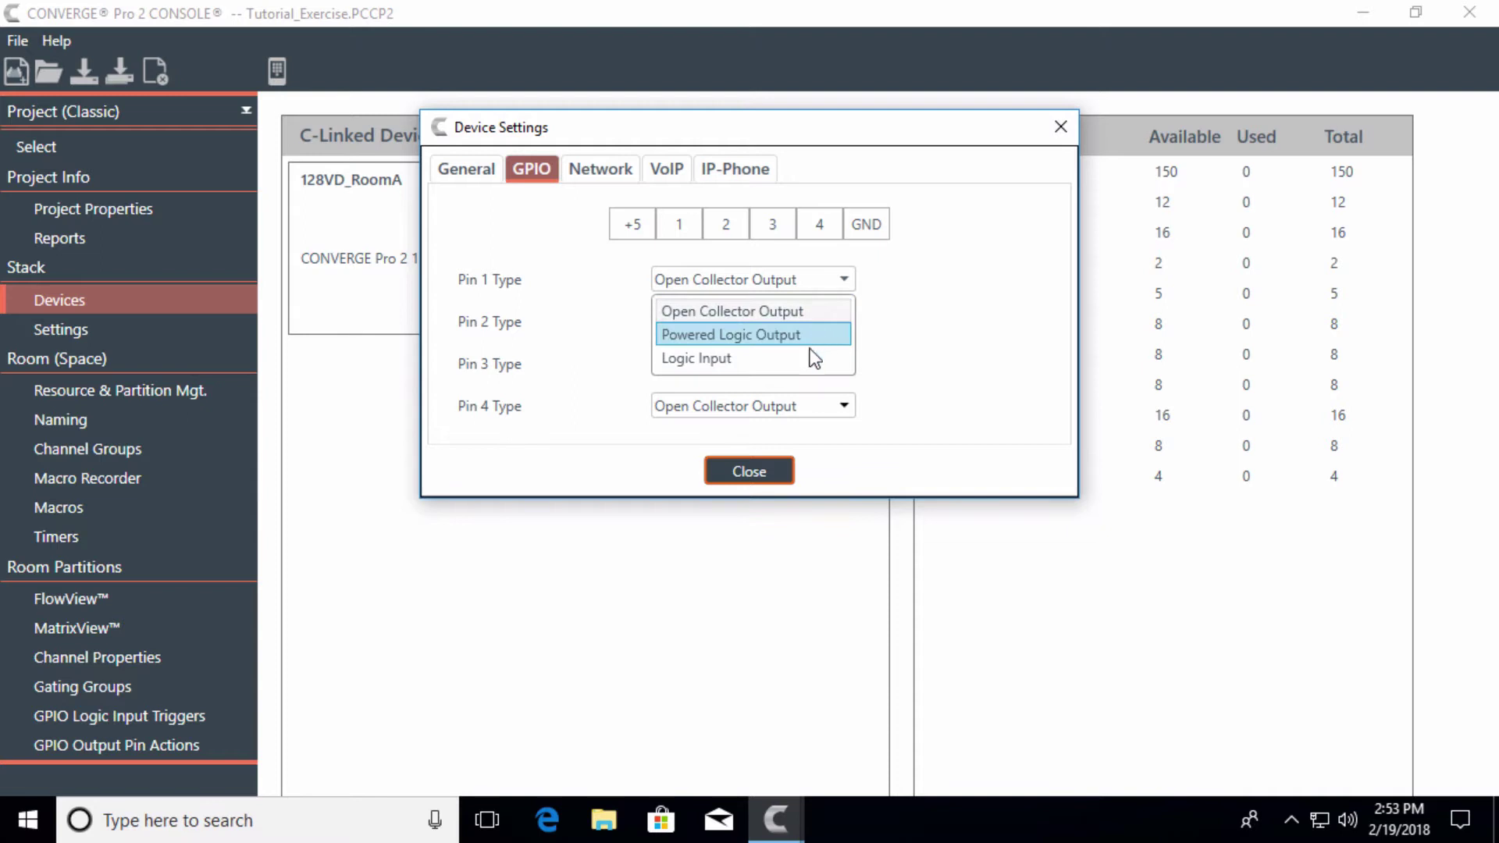
left_click(954, 320)
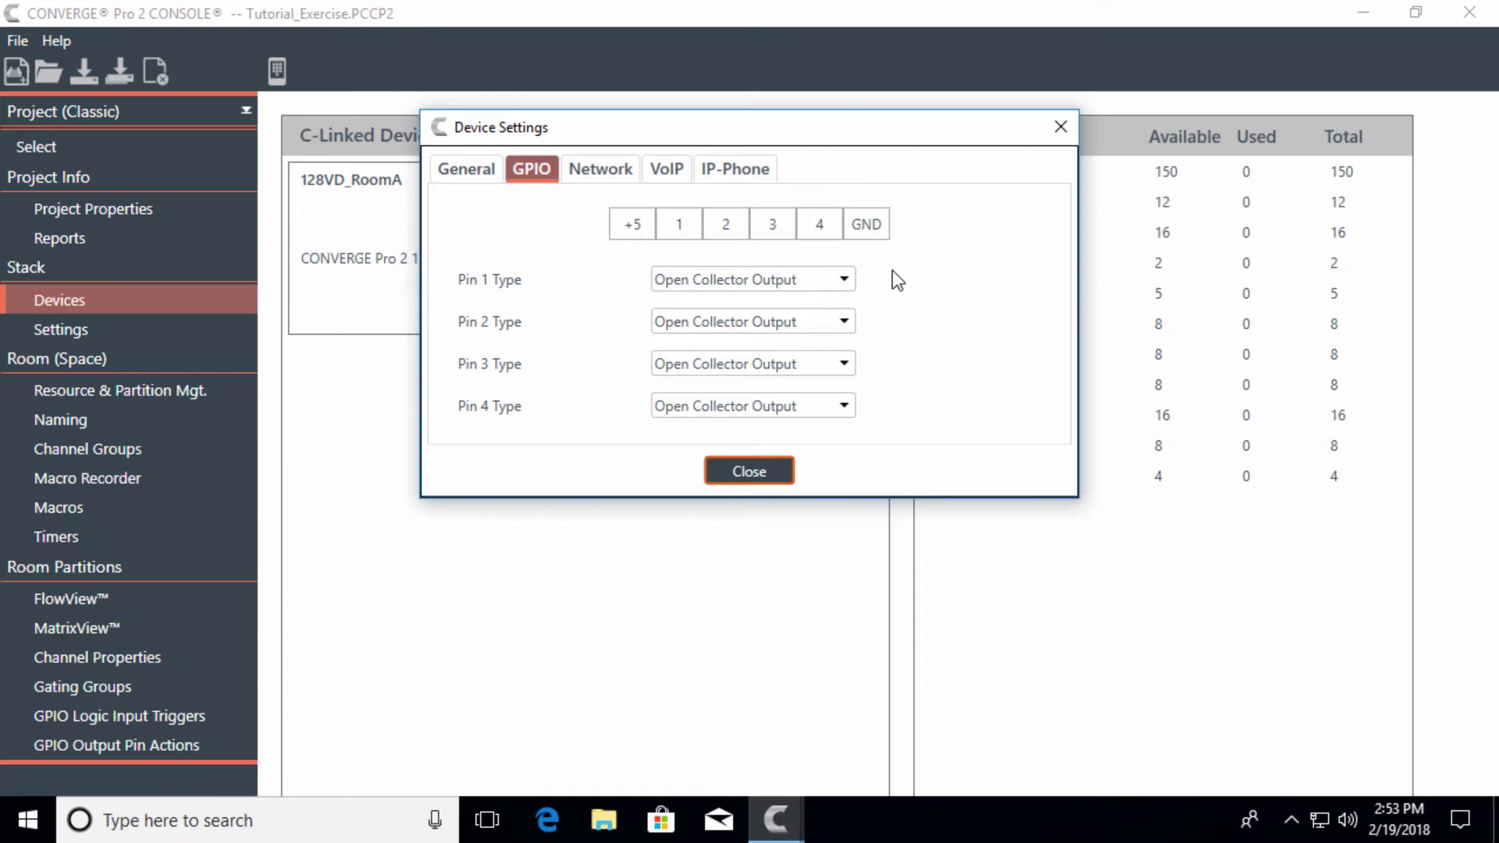
Switch the Ethernet port to static IP and back to DHCP, then review VoIP Port and VoIP VLAN settings
left_click(614, 175)
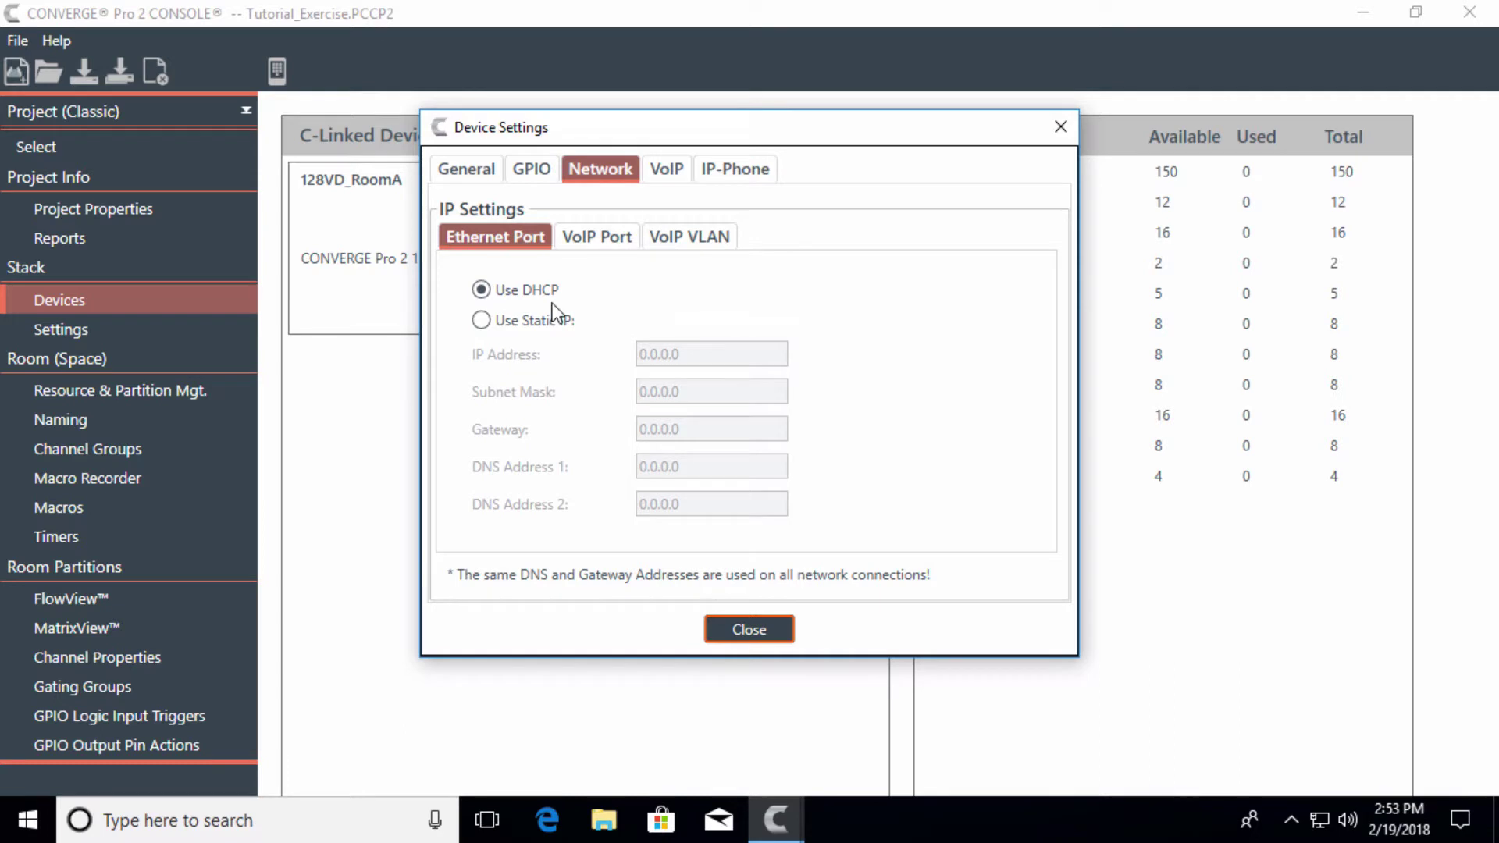
left_click(481, 321)
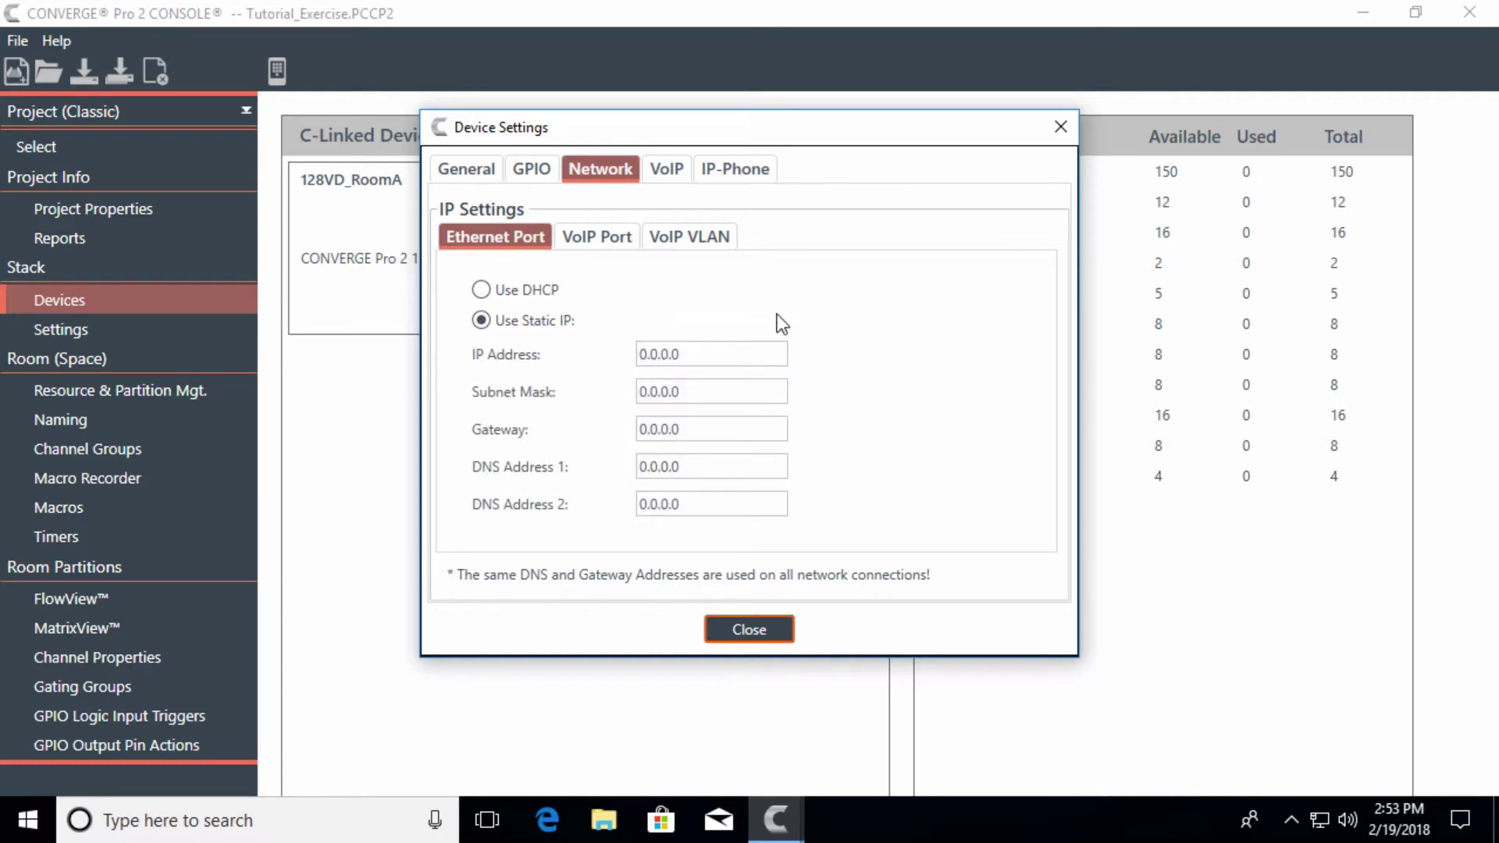
left_click(481, 291)
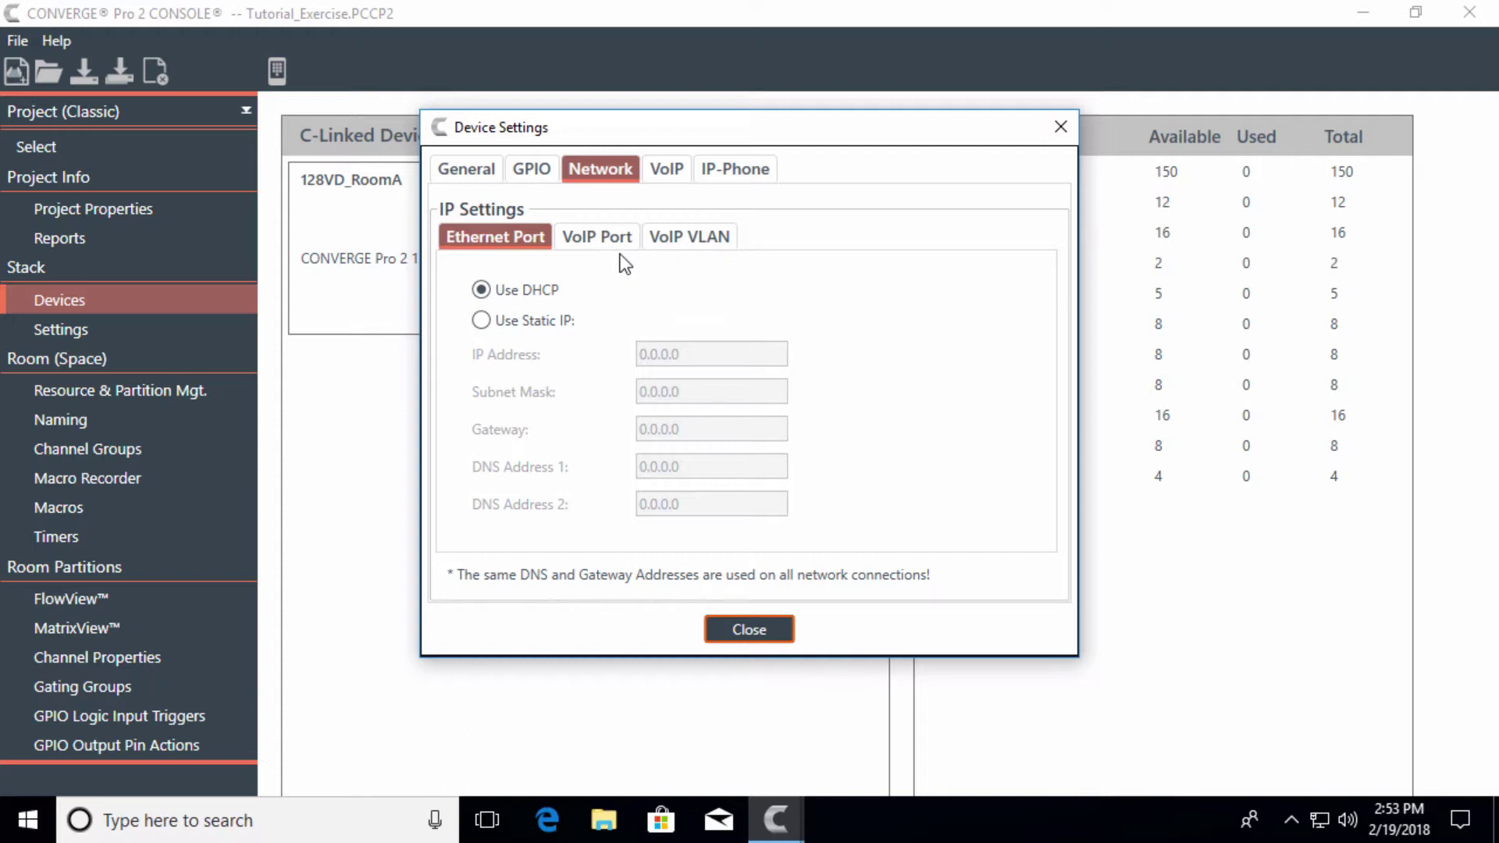
left_click(599, 242)
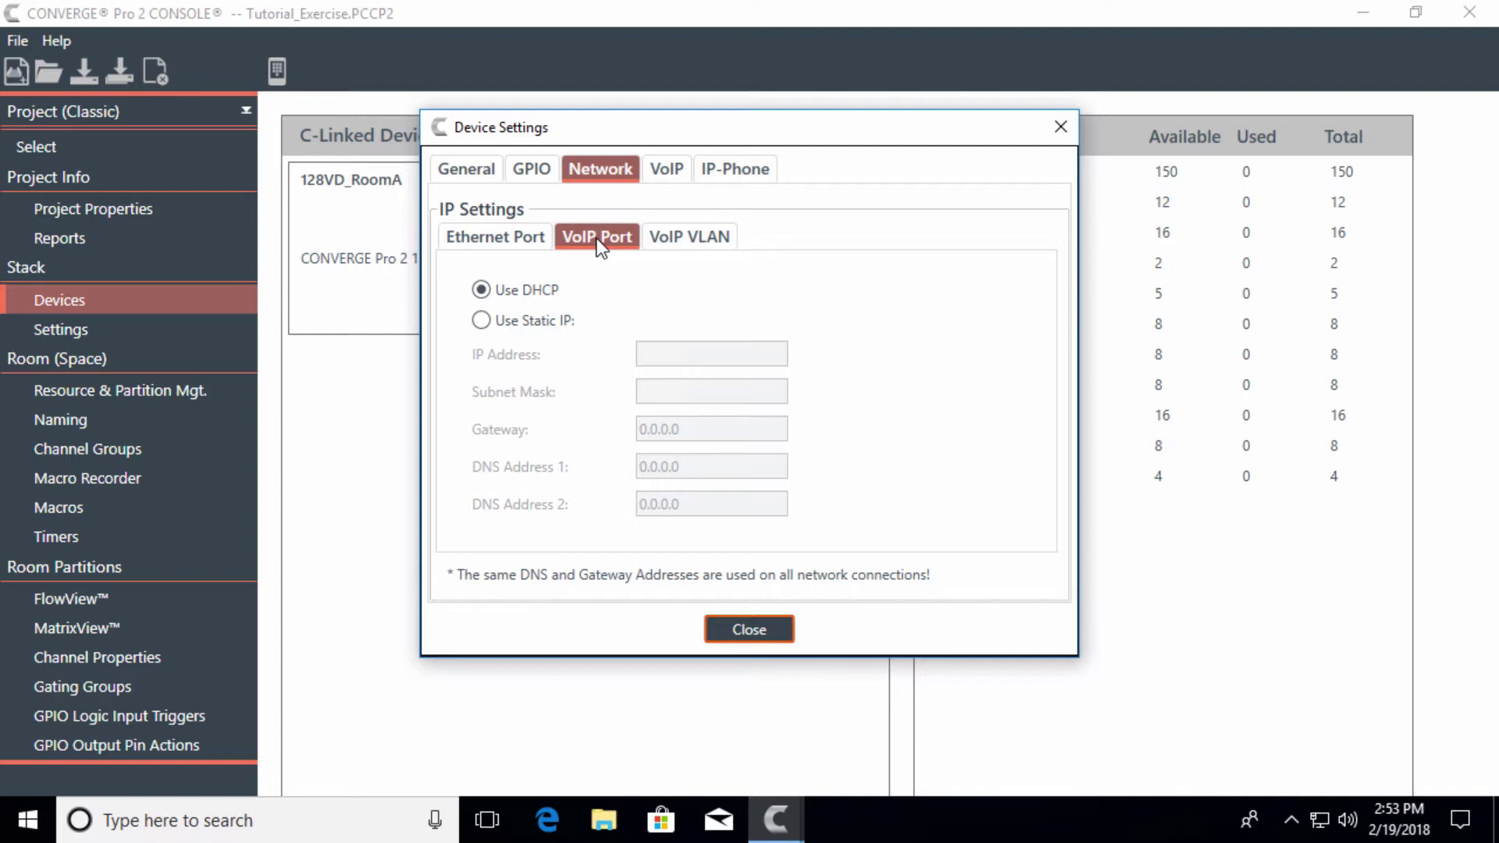
left_click(699, 243)
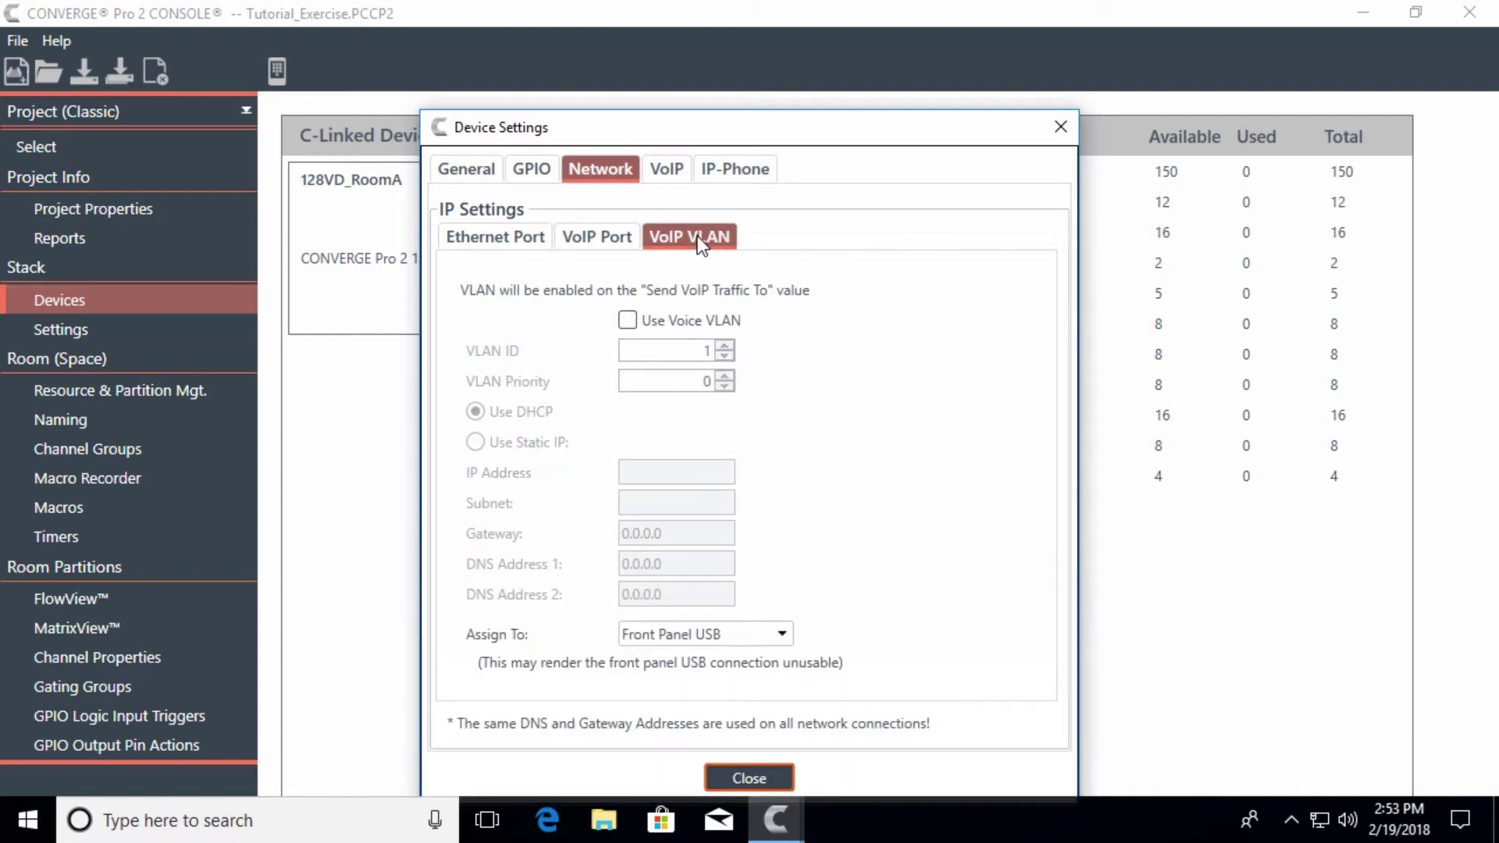
Review the VoIP QoS, Timers, Audio, Proxy 1 and Proxy 2 settings, and page through the VoIP/SIP worksheet
left_click(665, 171)
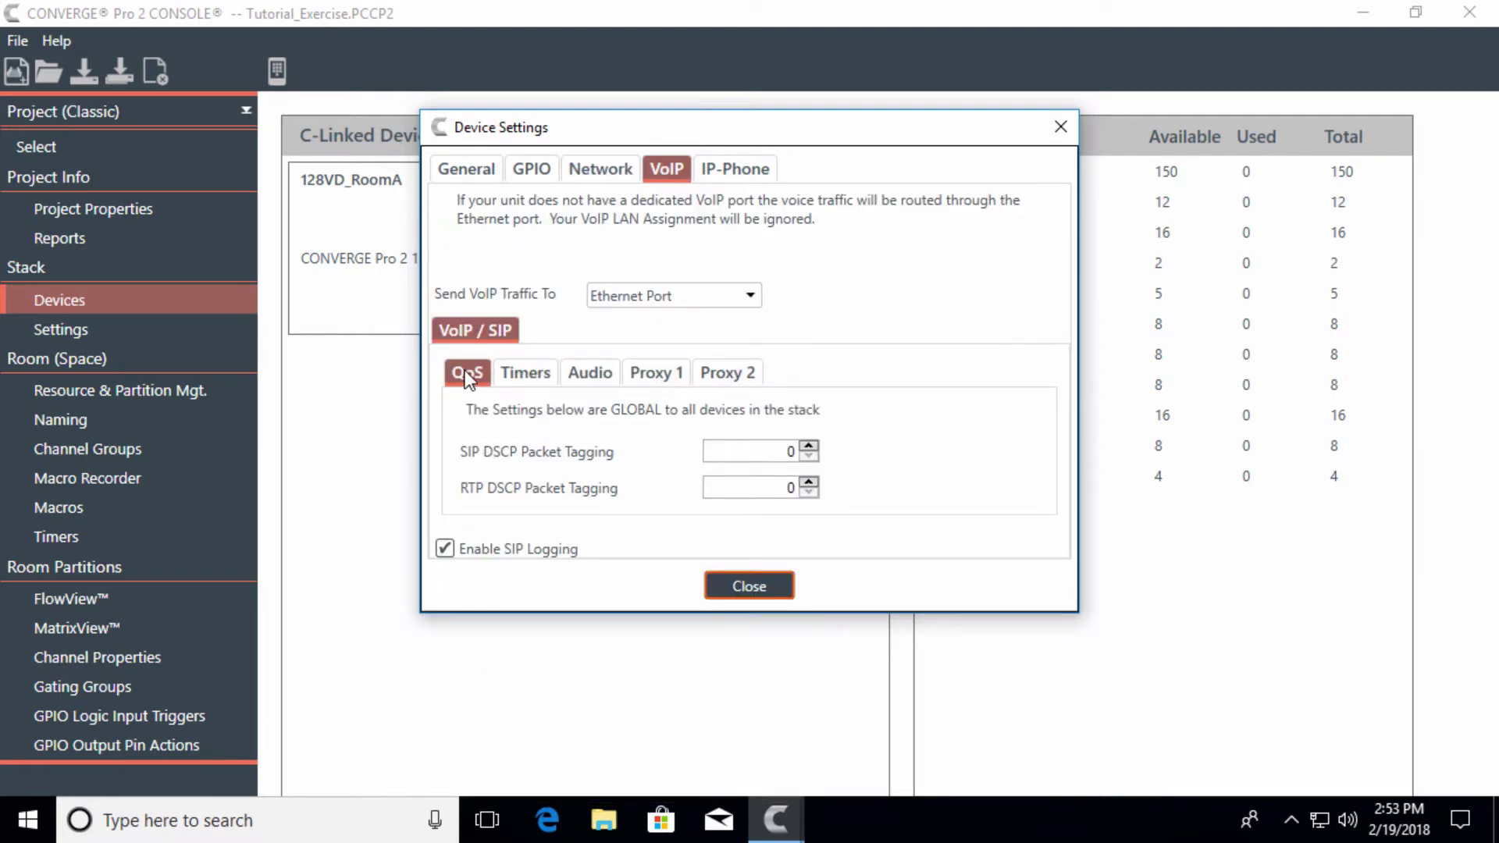
left_click(528, 376)
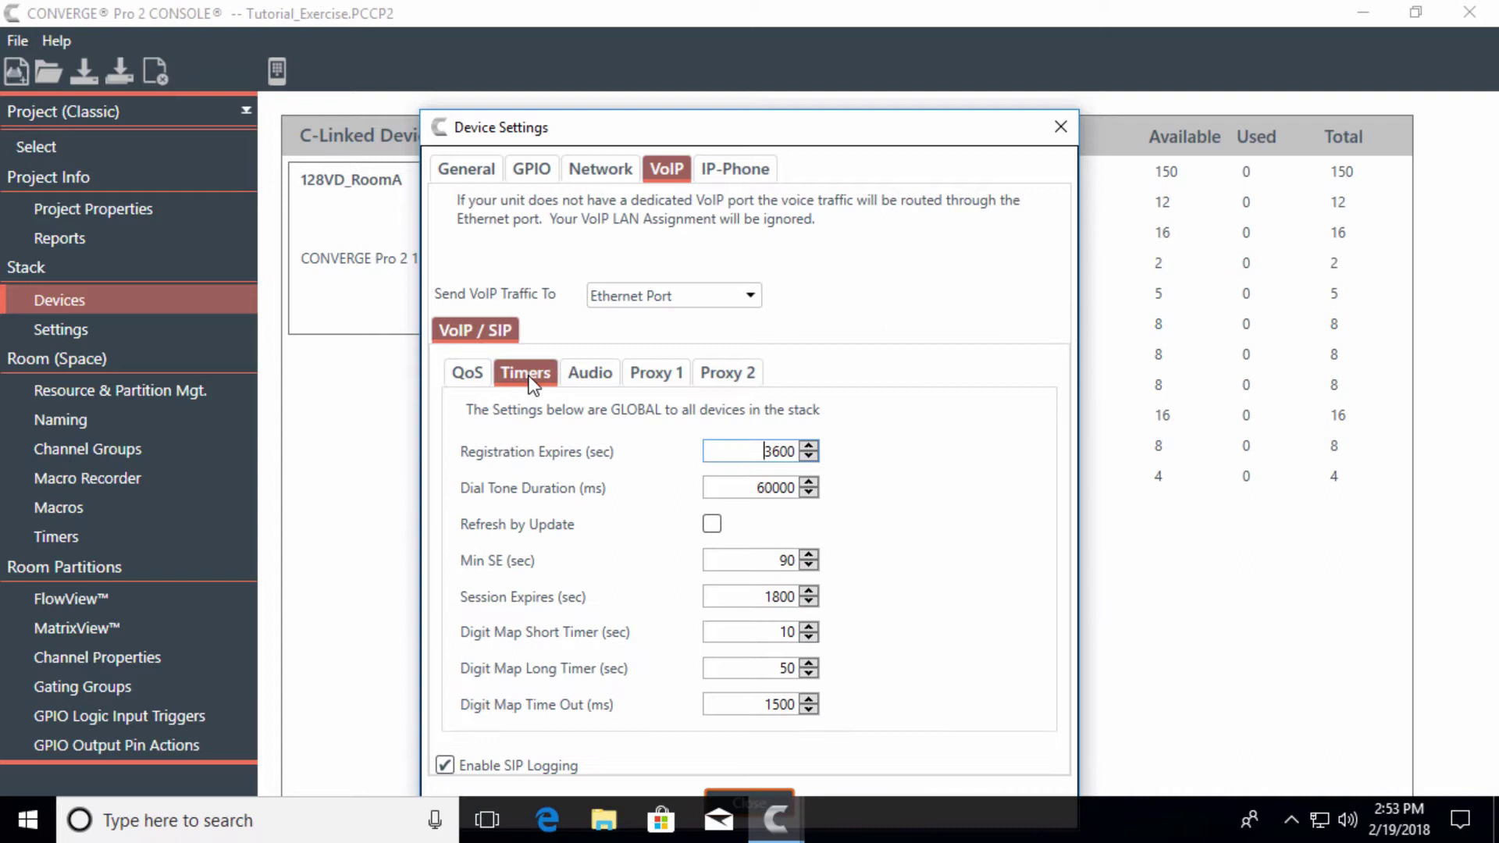
left_click(585, 376)
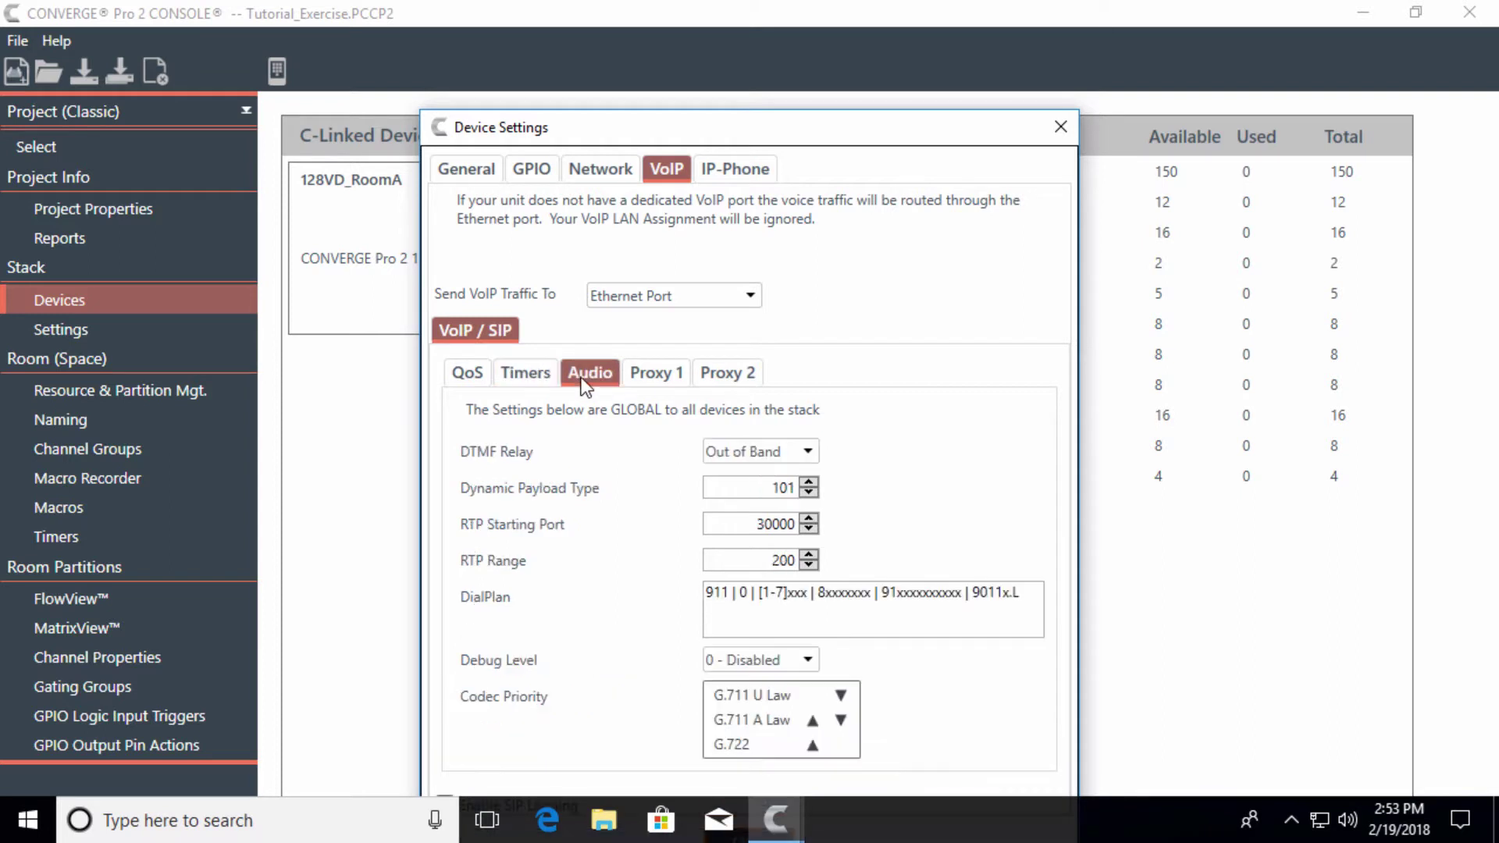
left_click(656, 373)
left_click(720, 378)
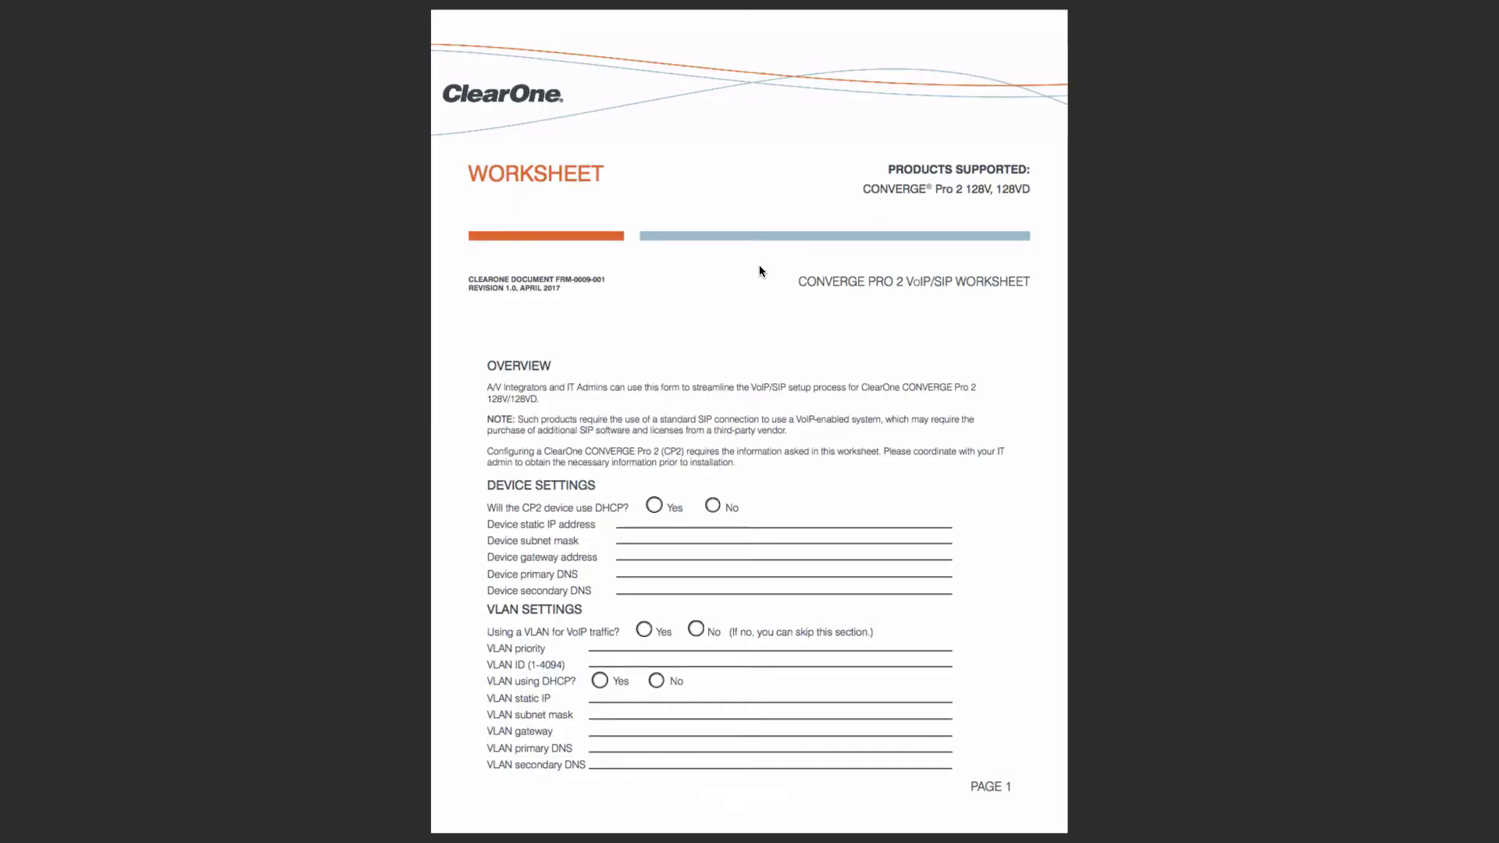
key("Right")
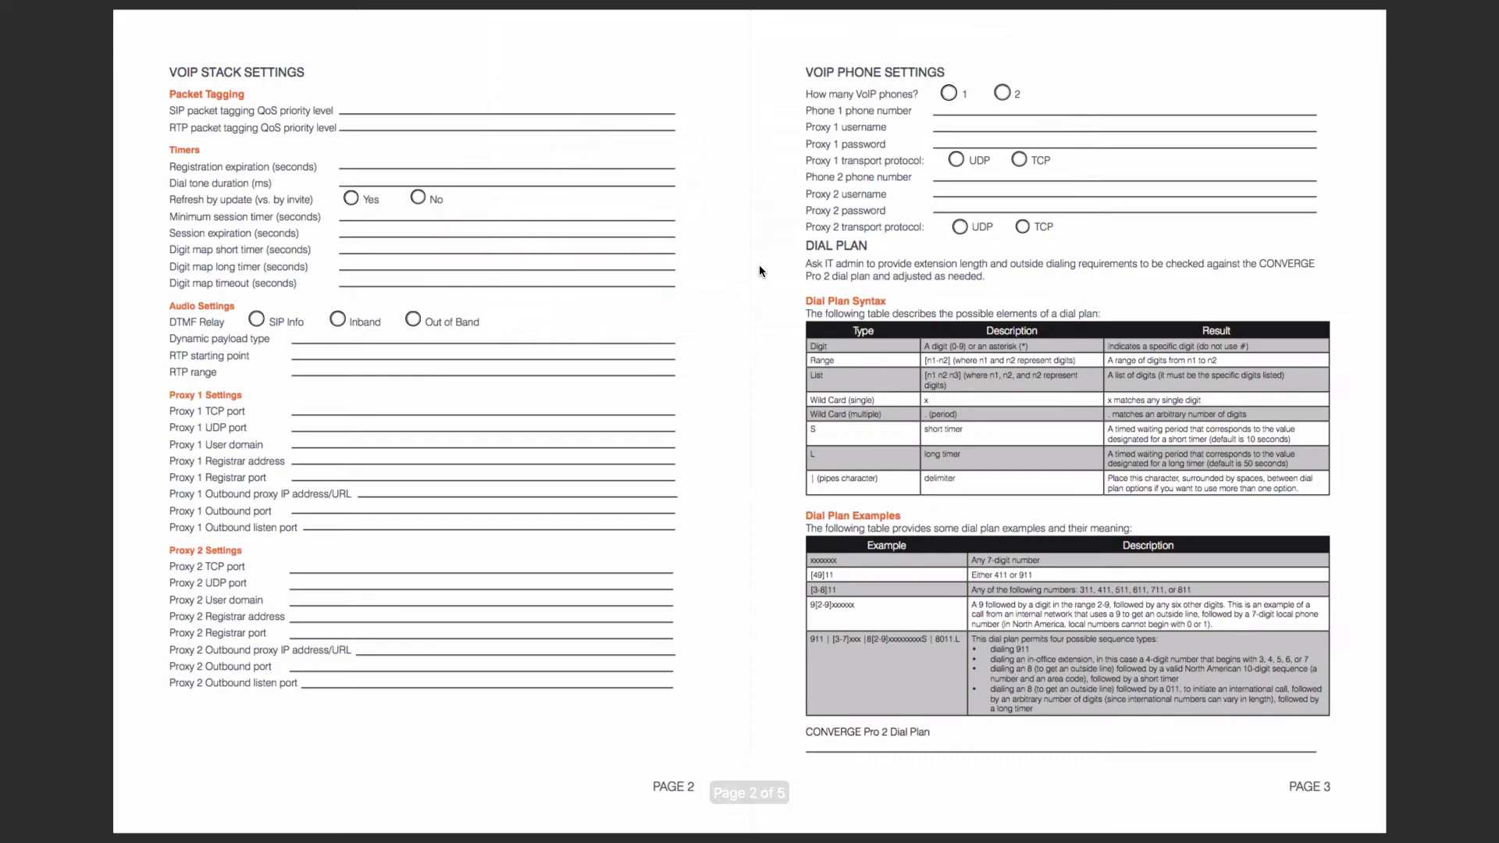
key("Right")
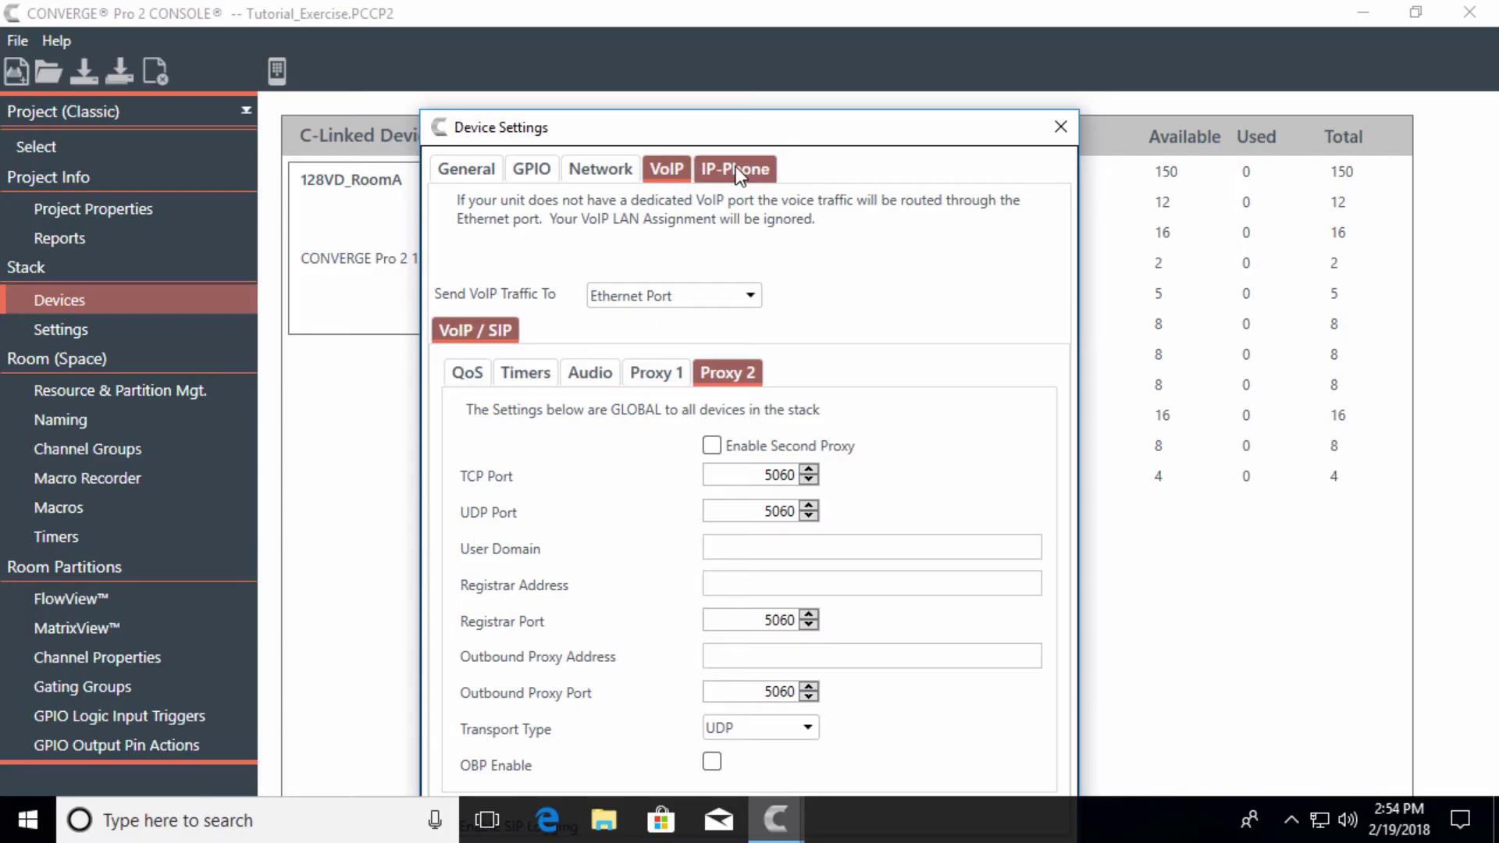
Review the IP-Phone properties of Phones 1–5, ending on Phone 3 (VoIP_128VD_RoomA_03)
left_click(735, 168)
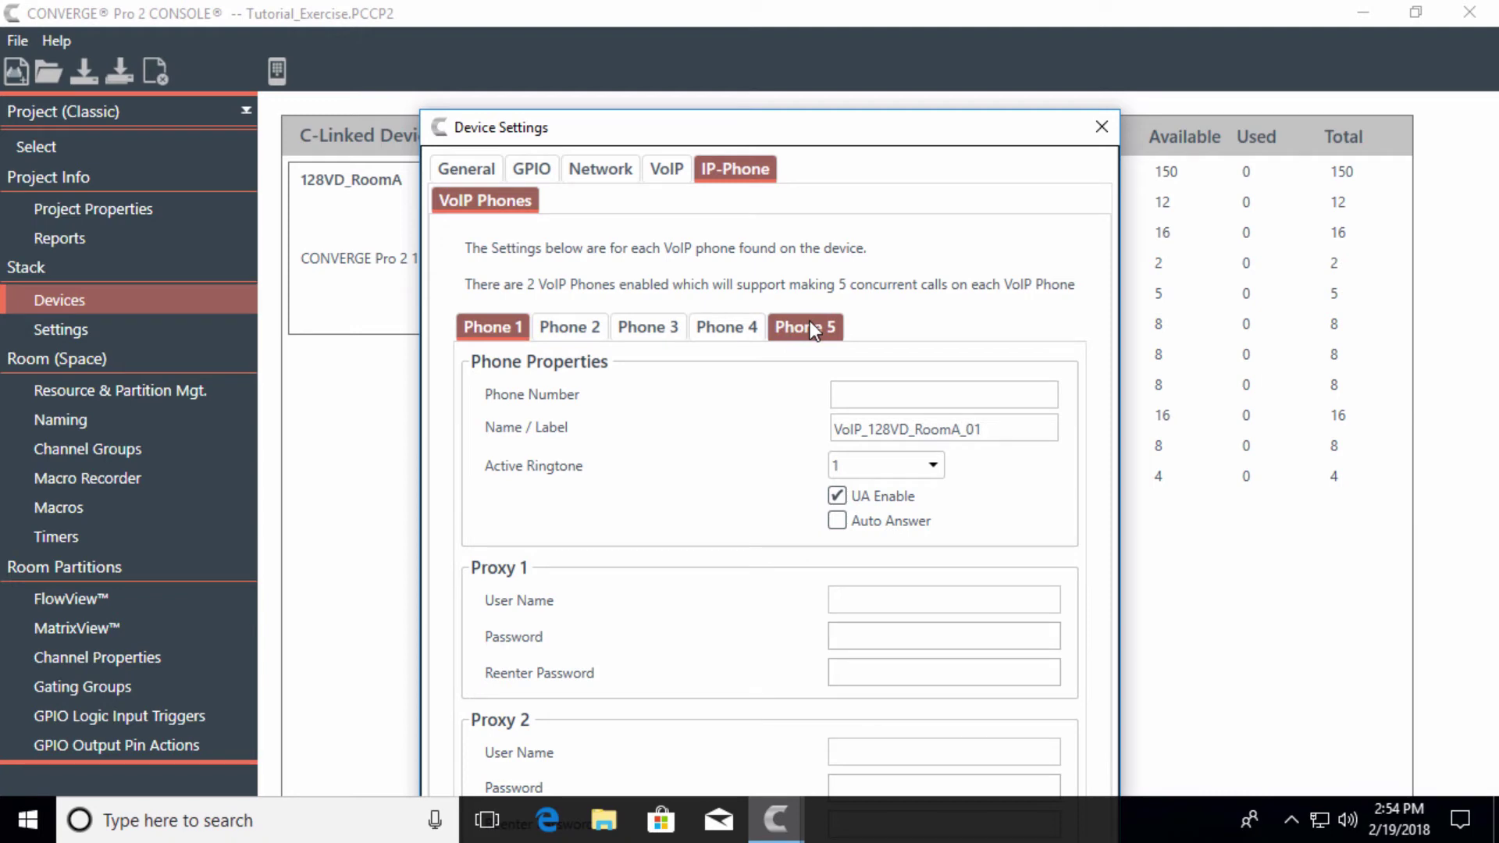
left_click(574, 325)
left_click(634, 332)
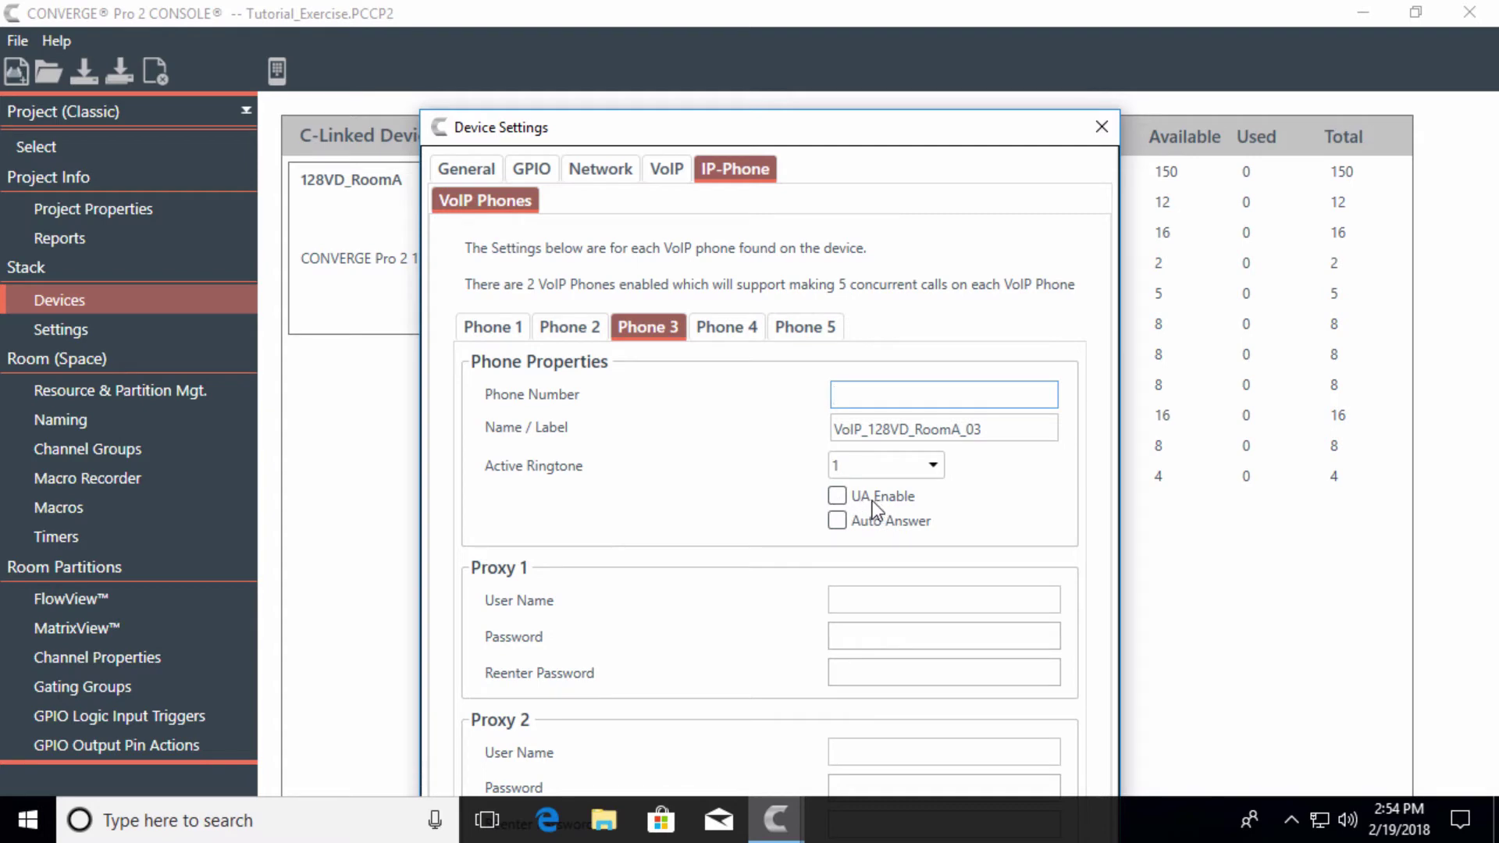
left_click(726, 328)
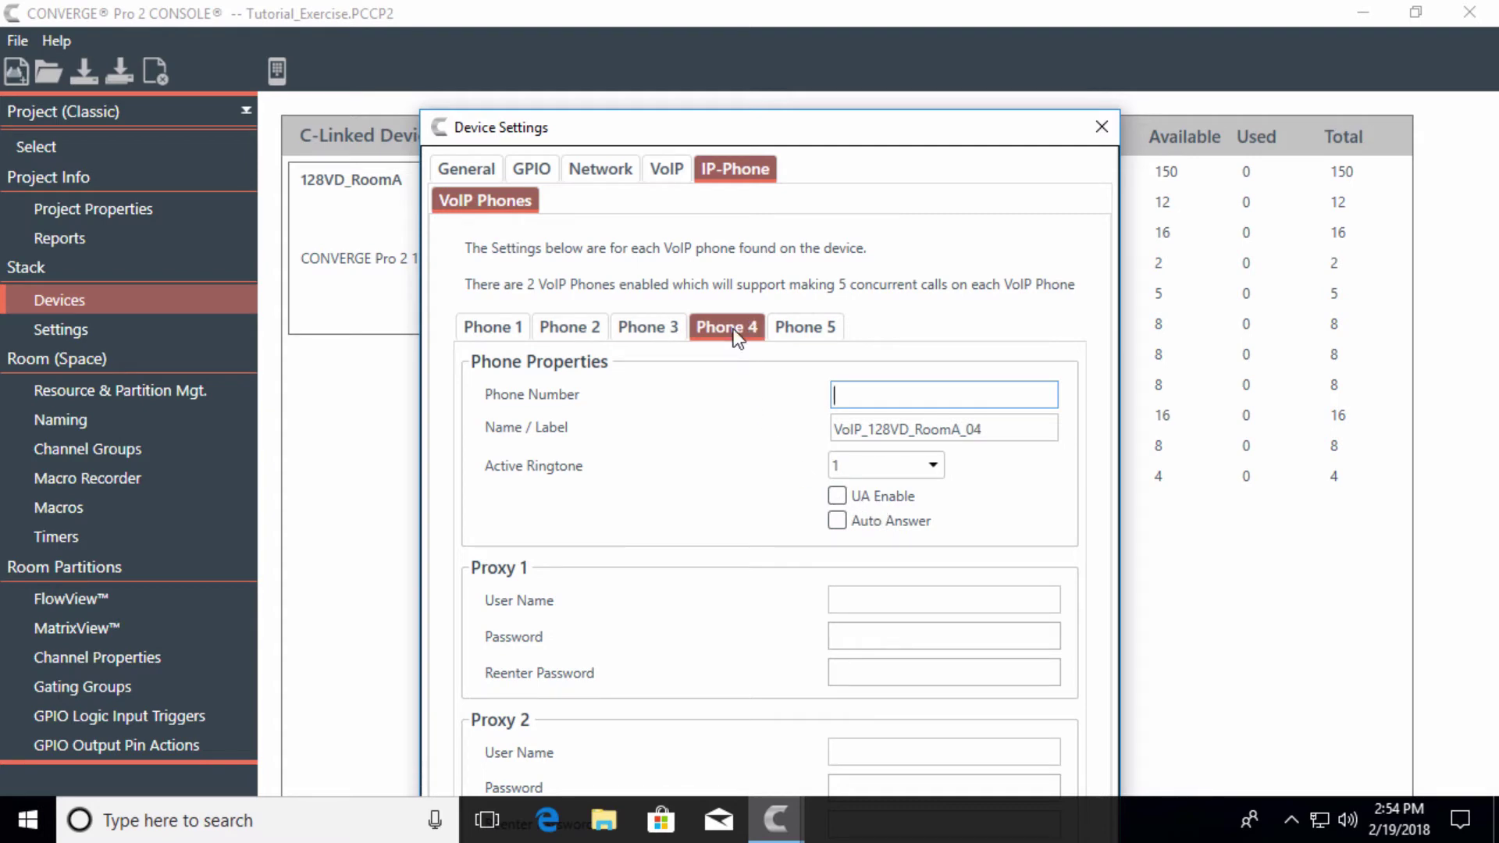
left_click(803, 334)
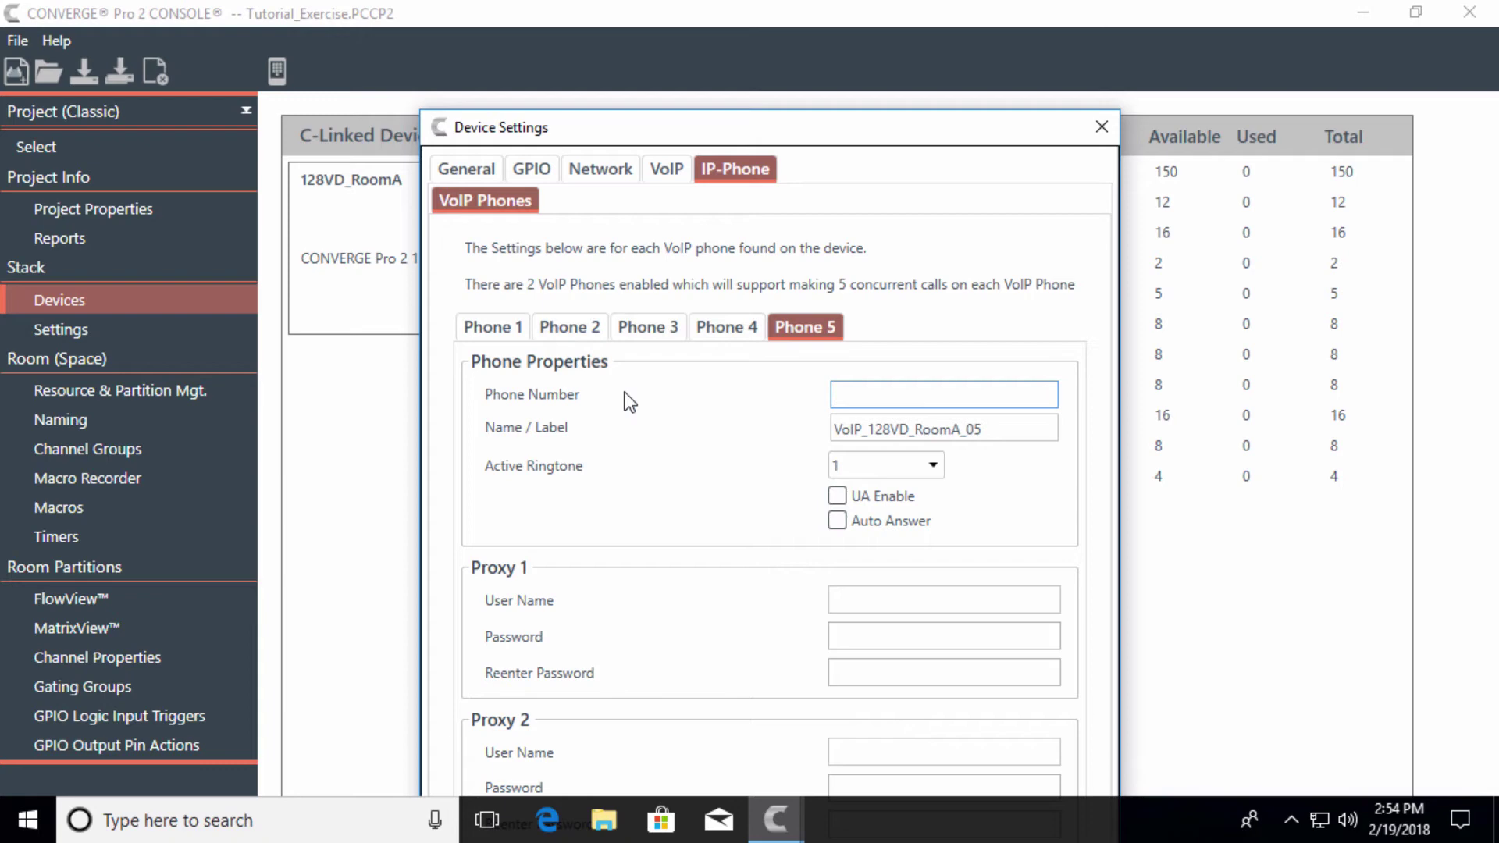
left_click(508, 323)
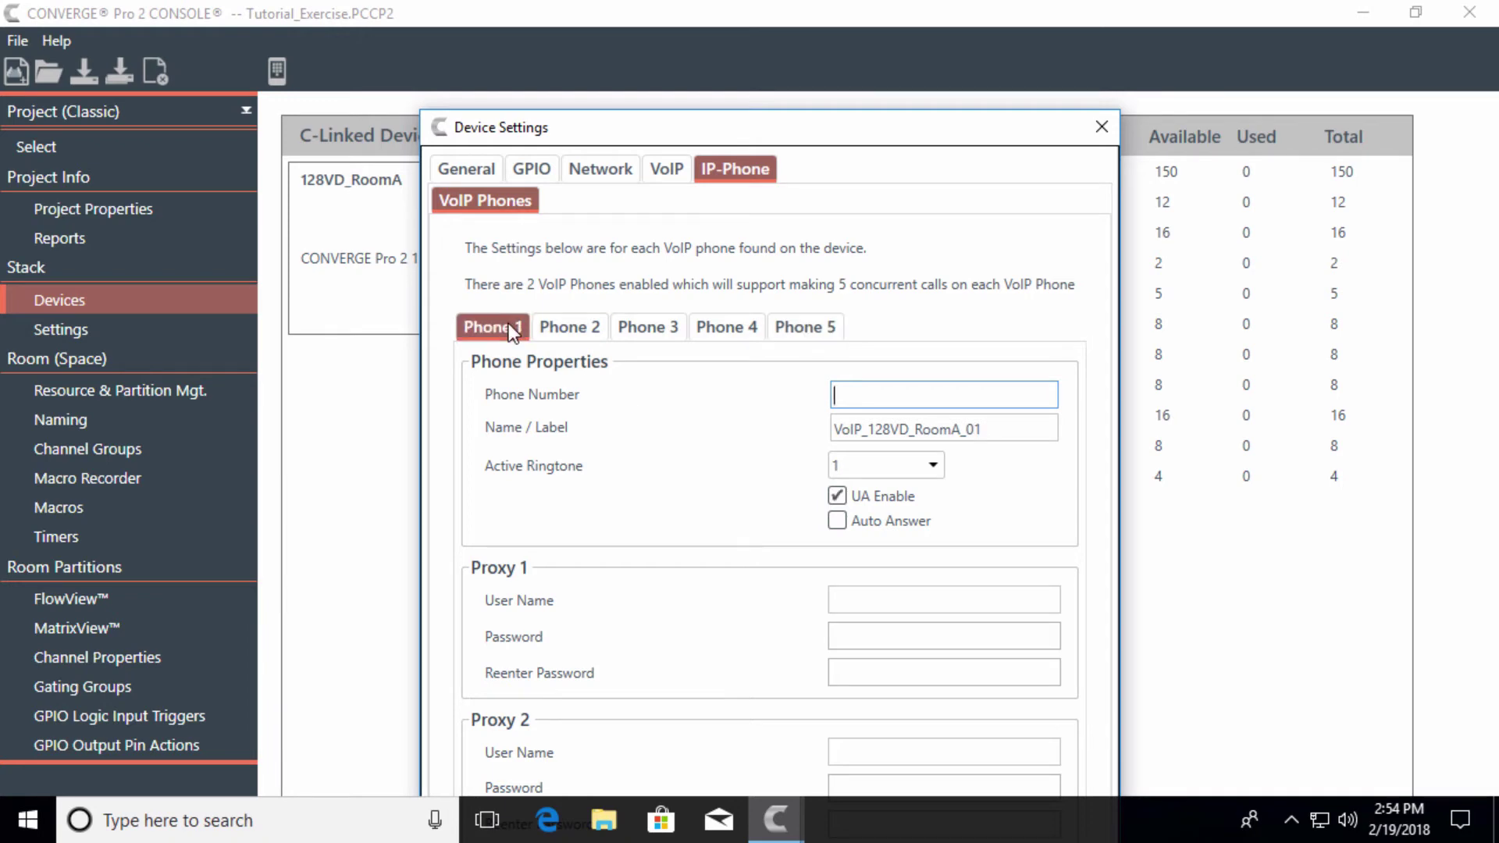
left_click(564, 322)
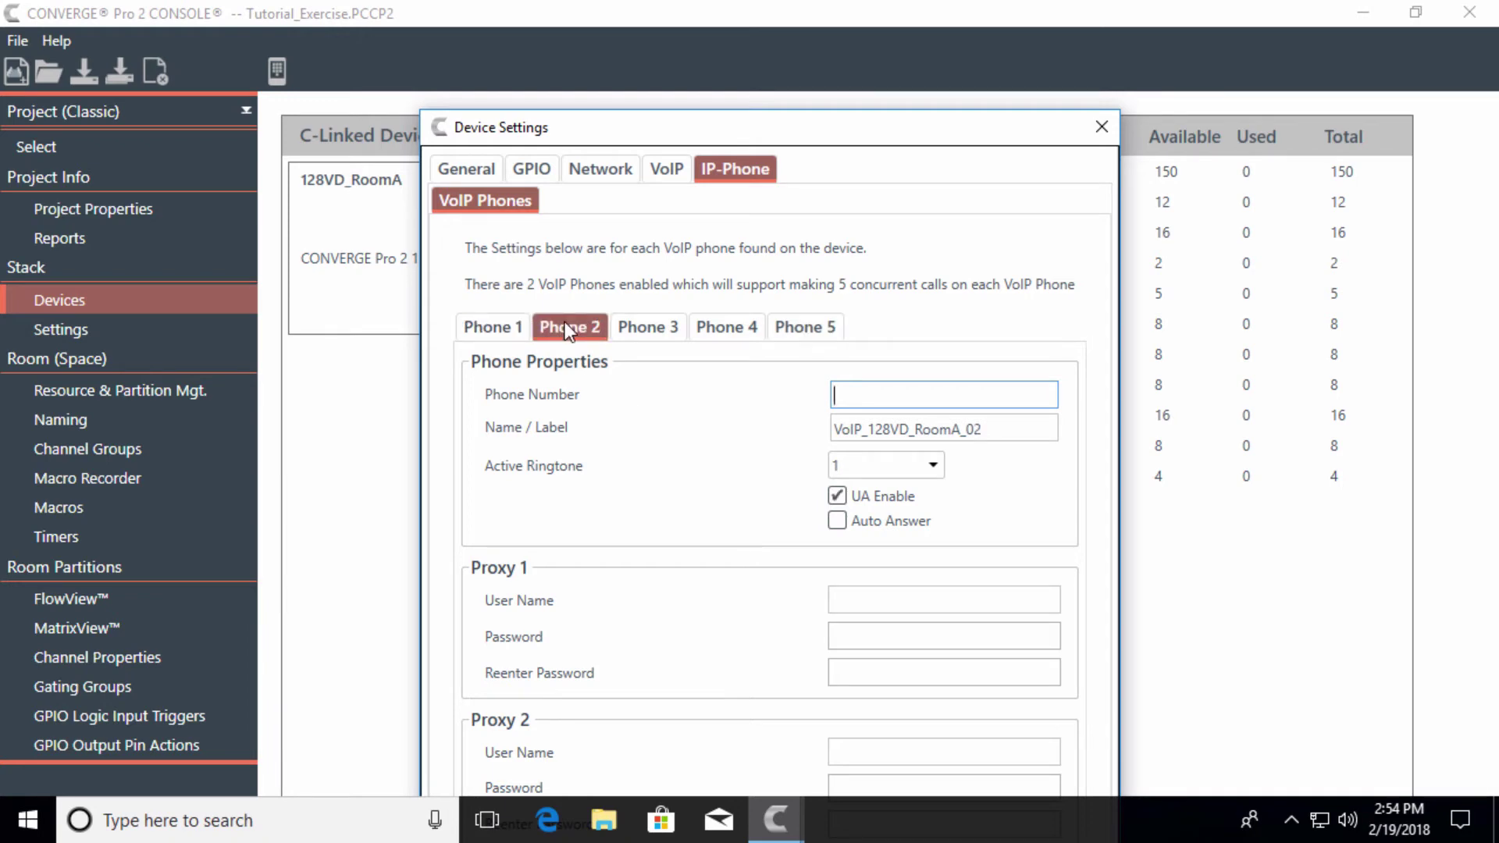
left_click(635, 330)
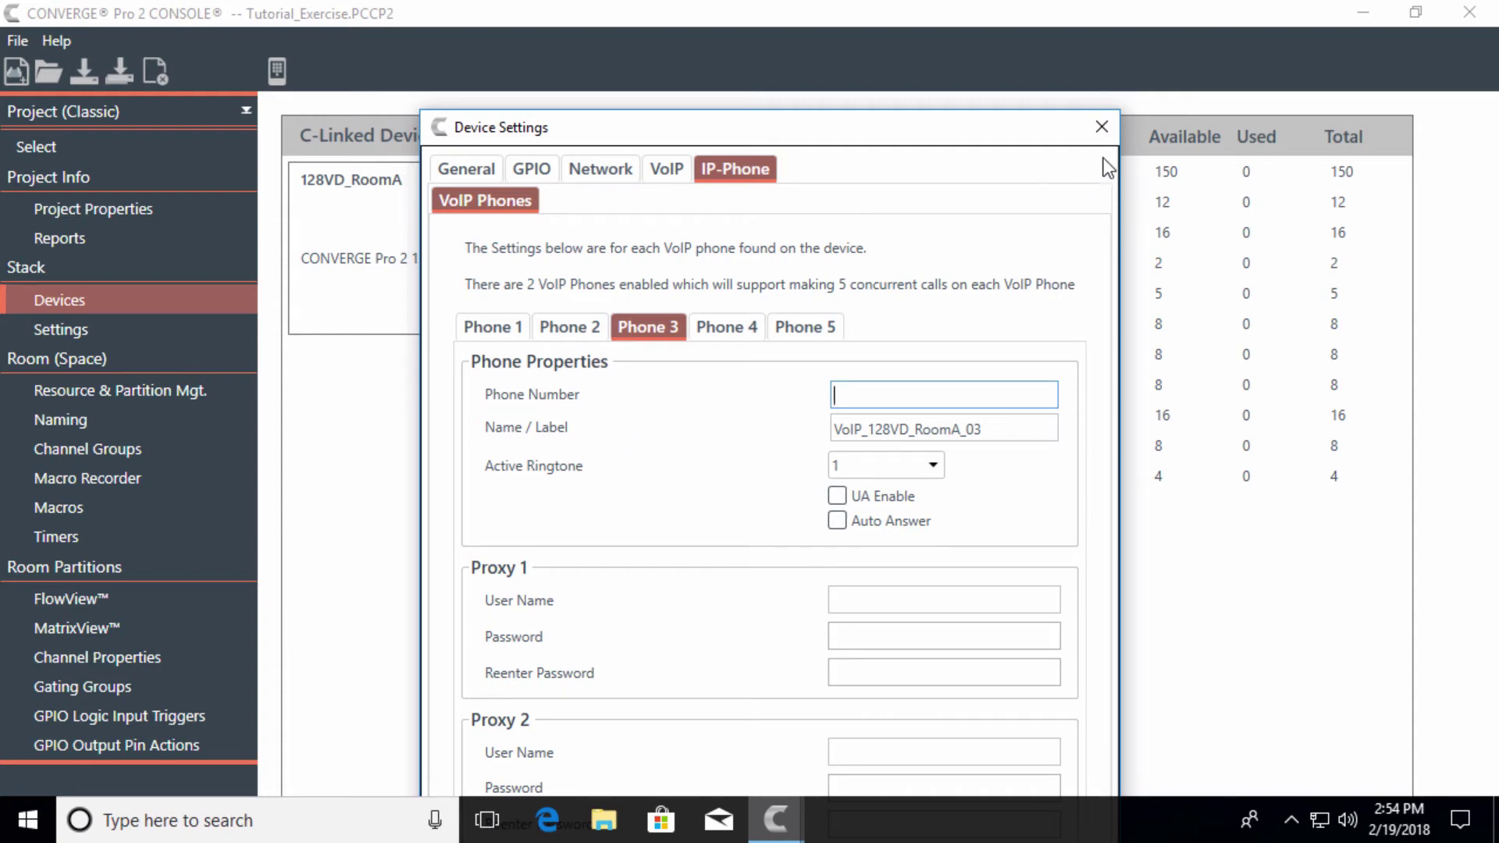
Close Device Settings and add a Beamforming Mic Array 2 P-Link device under 128VD_RoomA
left_click(1101, 128)
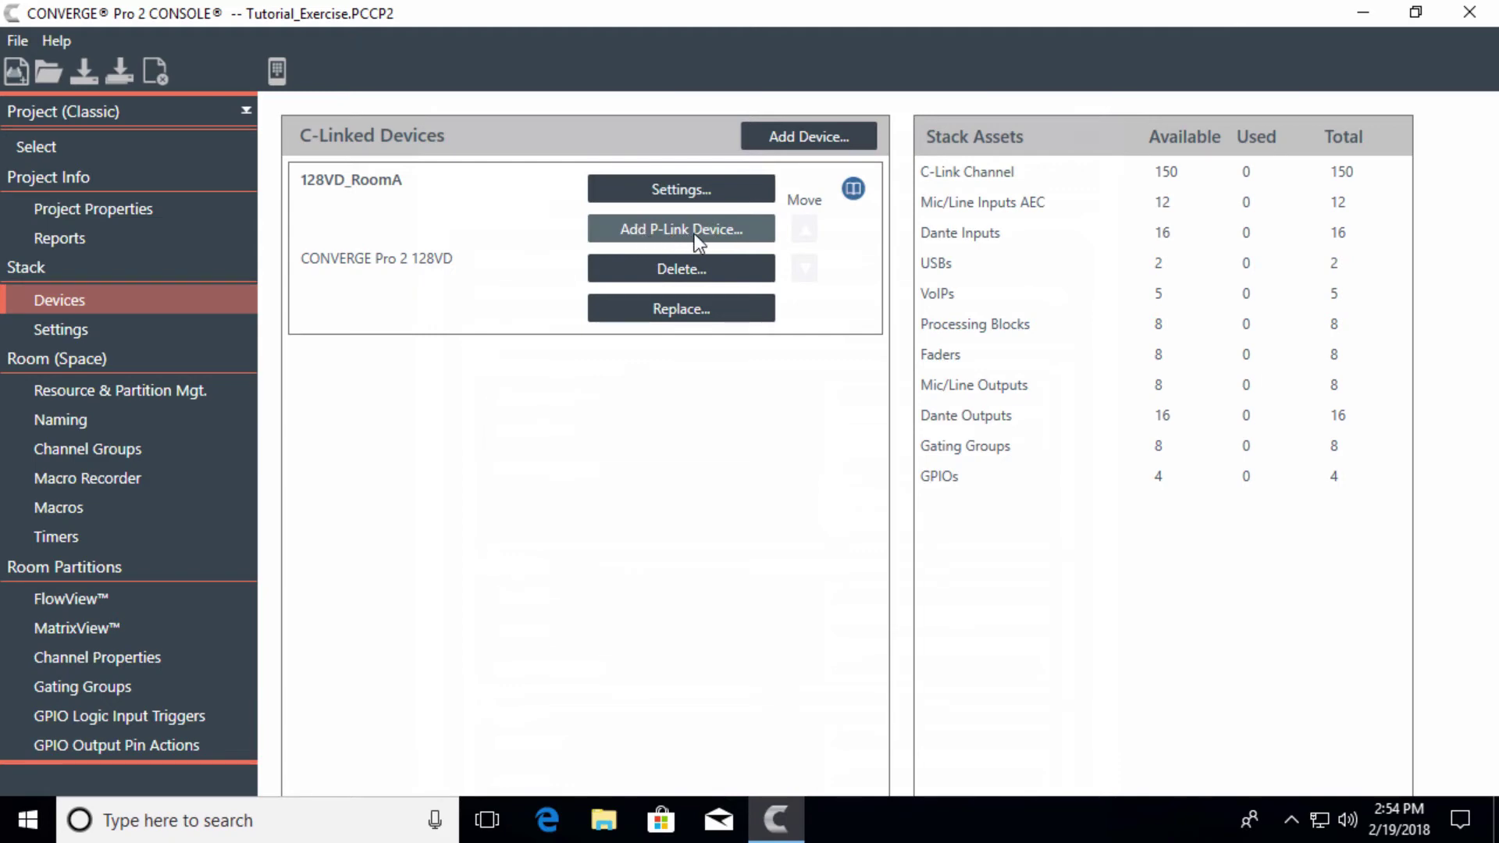
left_click(695, 231)
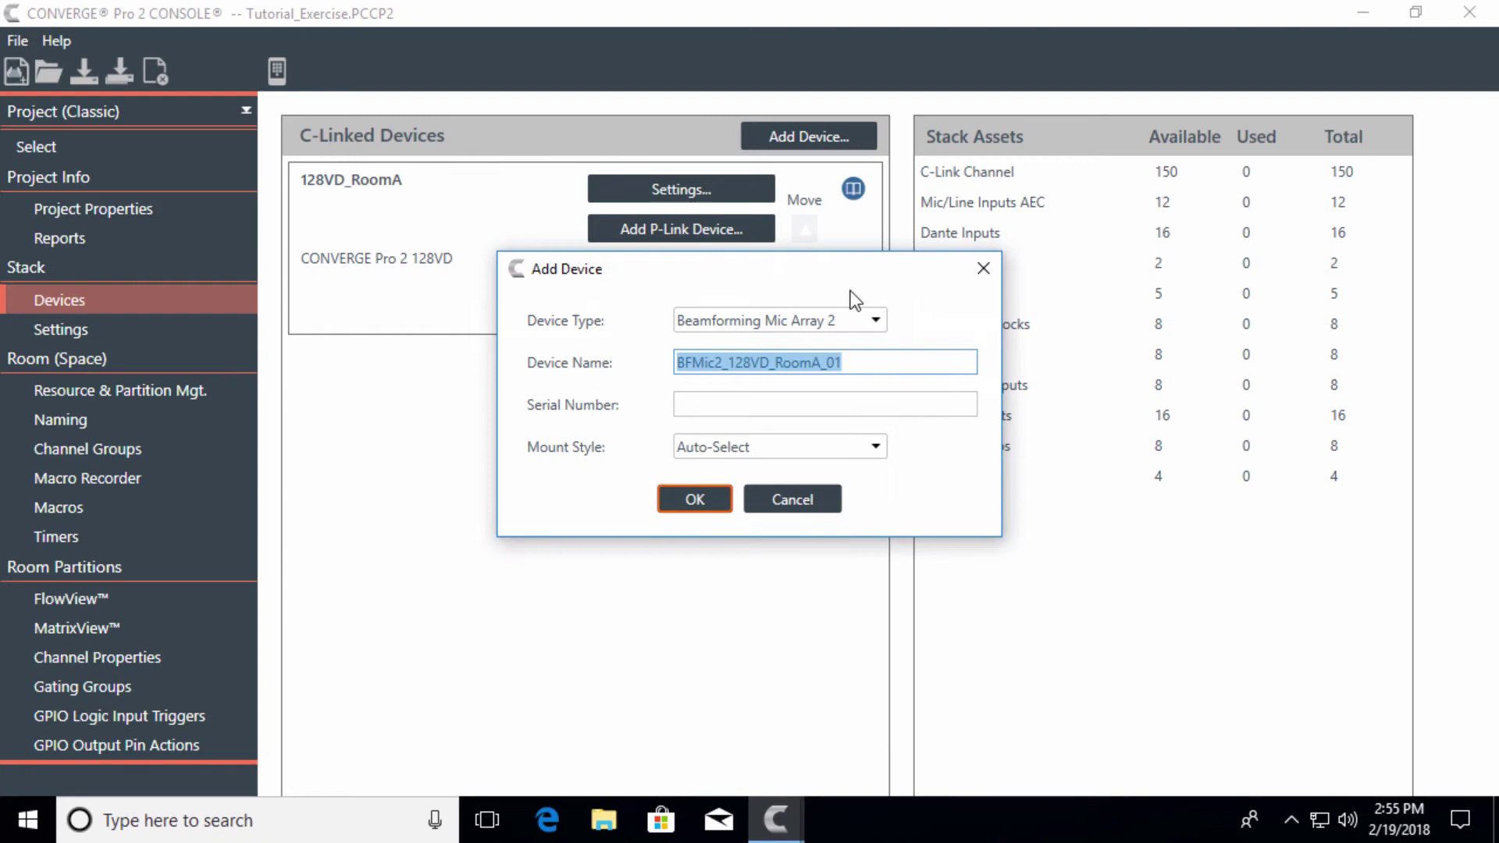
left_click(874, 322)
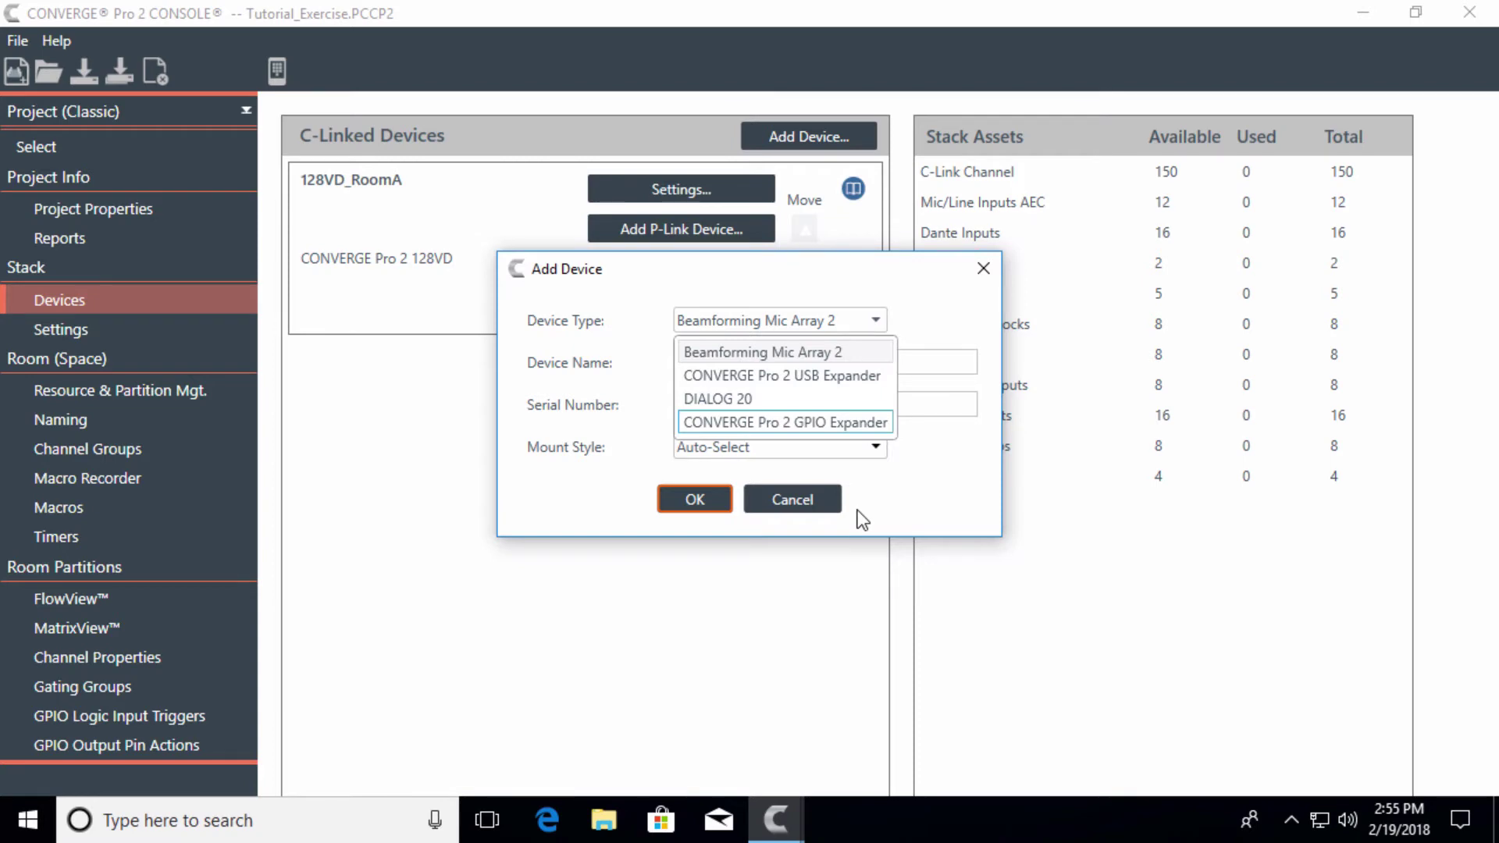
left_click(822, 350)
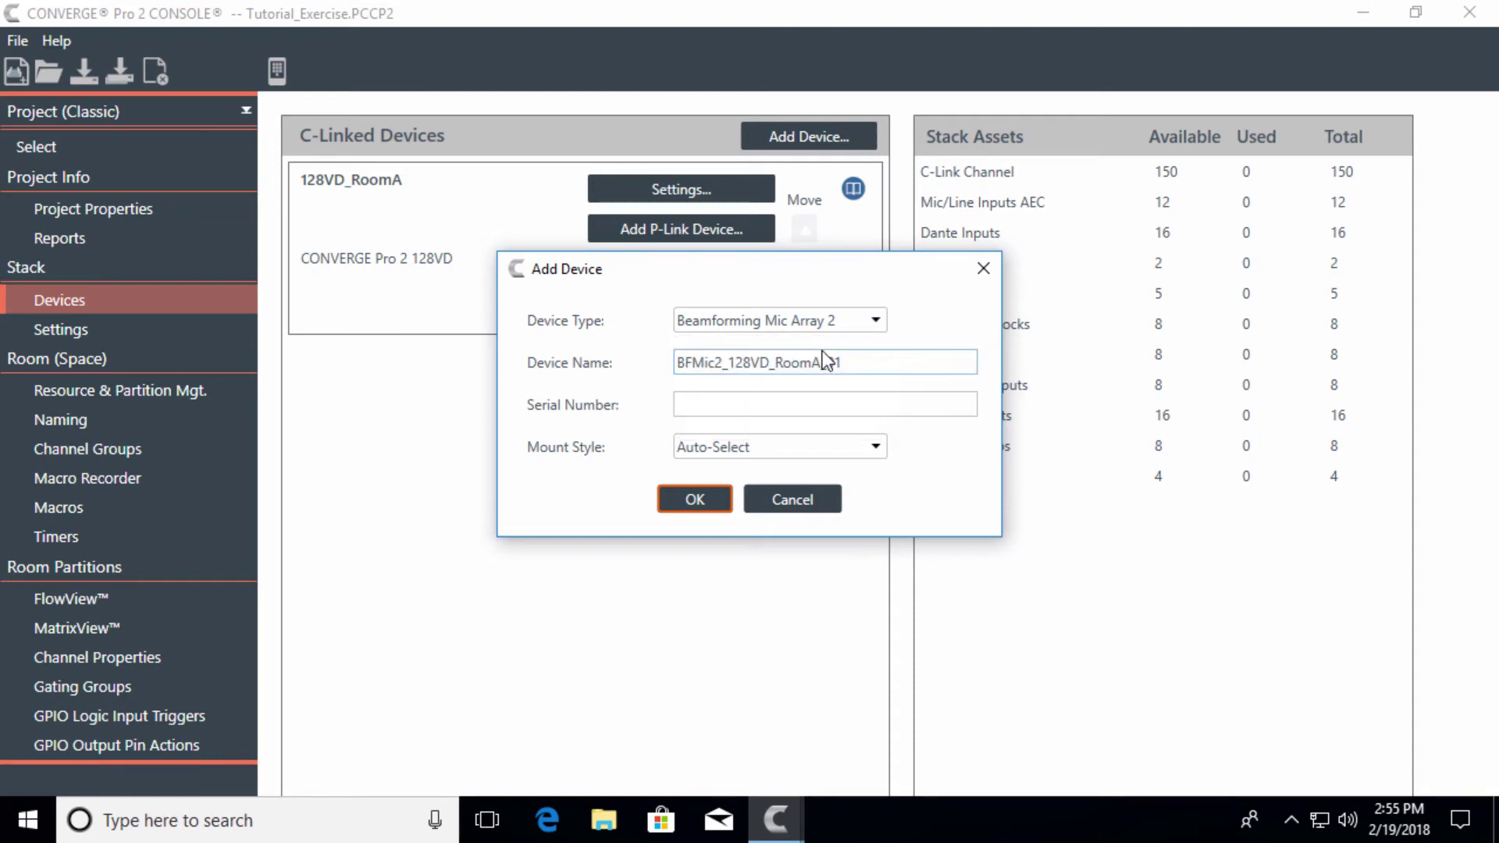
Name the microphone BFM2_RoomA and set its mount style to Ceiling
left_click(858, 363)
left_click(859, 365)
key("BackSpace")
key("BackSpace")
key("BackSpace")
key("BackSpace")
key("BackSpace")
key("BackSpace")
key("BackSpace")
key("BackSpace")
key("BackSpace")
key("BackSpace")
key("BackSpace")
key("BackSpace")
key("BackSpace")
key("BackSpace")
key("BackSpace")
key("BackSpace")
key("BackSpace")
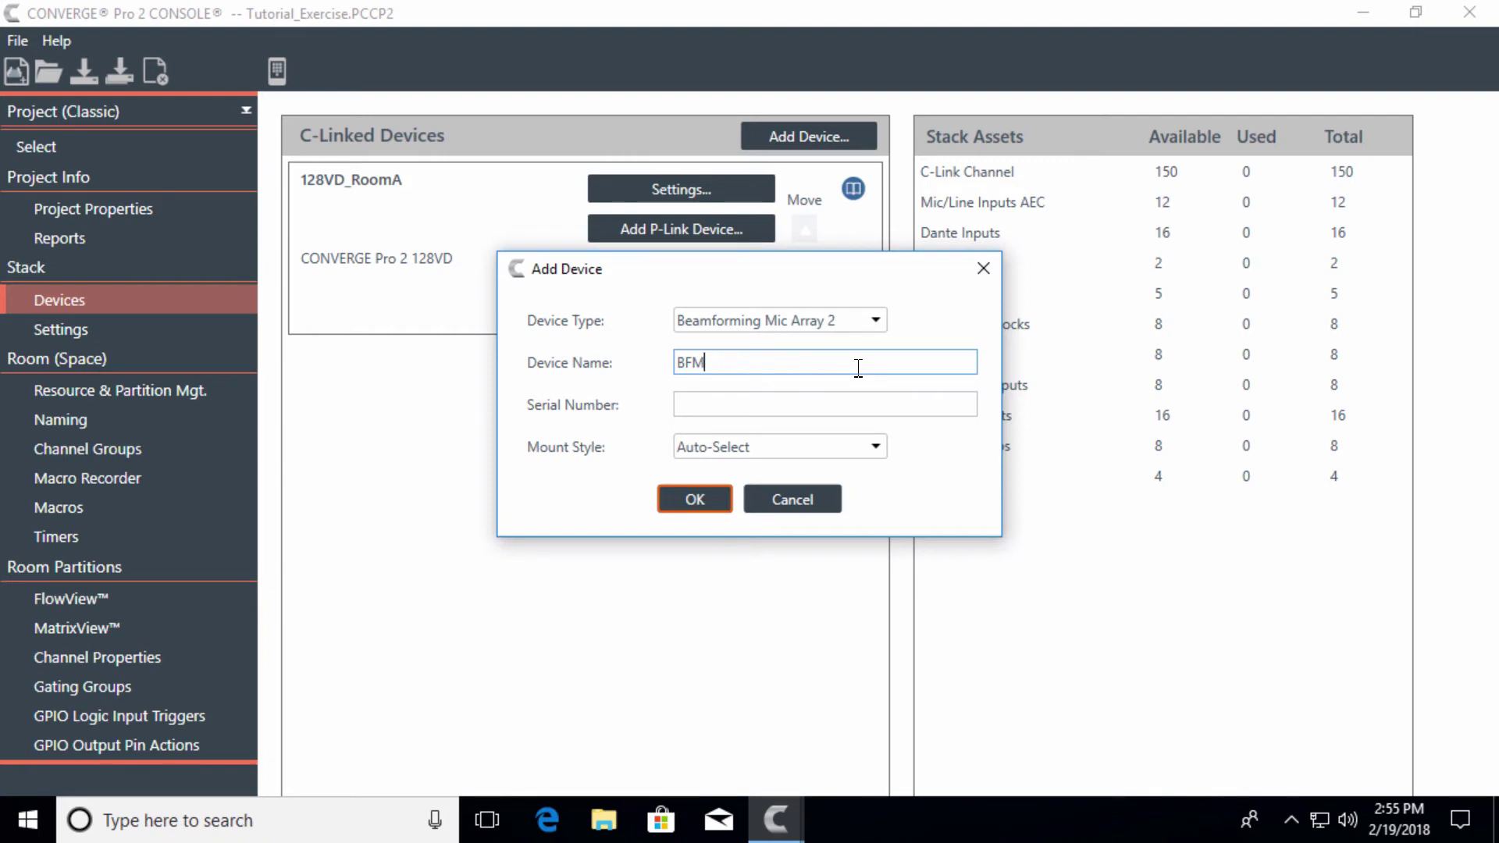
type("2_RoomA")
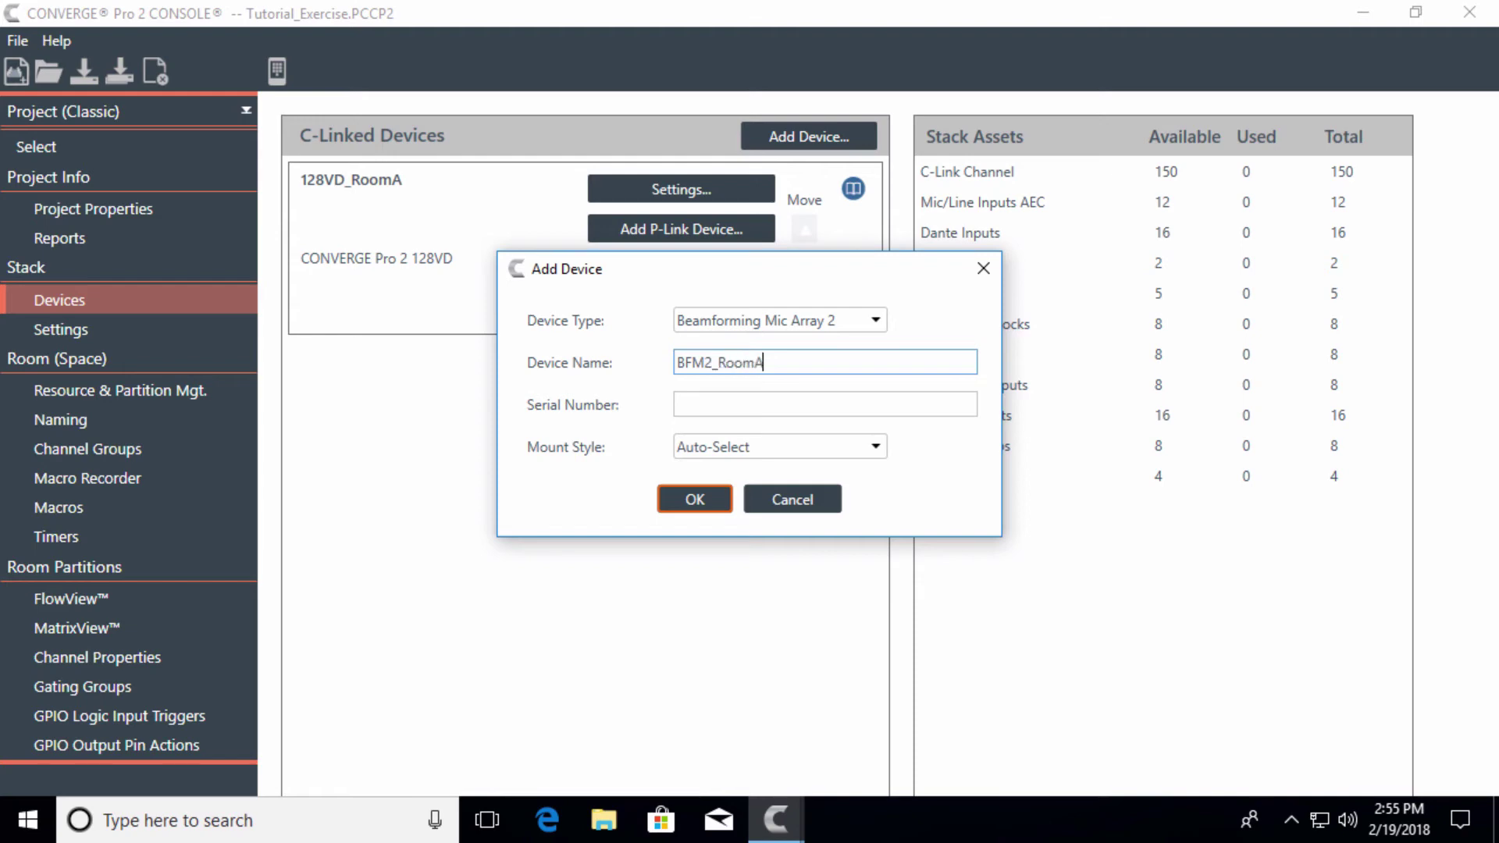
left_click(745, 447)
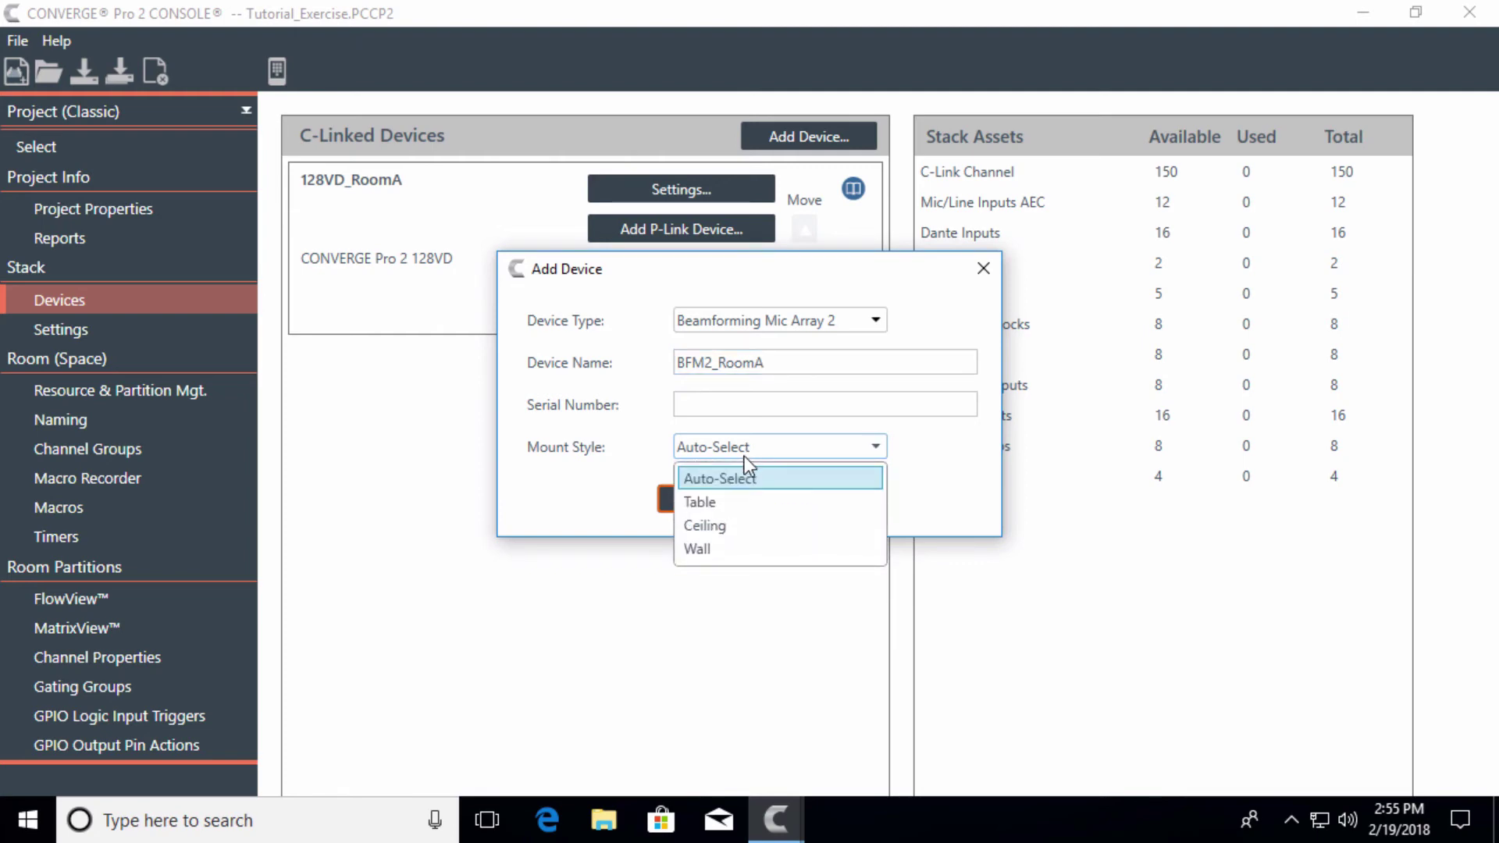
left_click(729, 523)
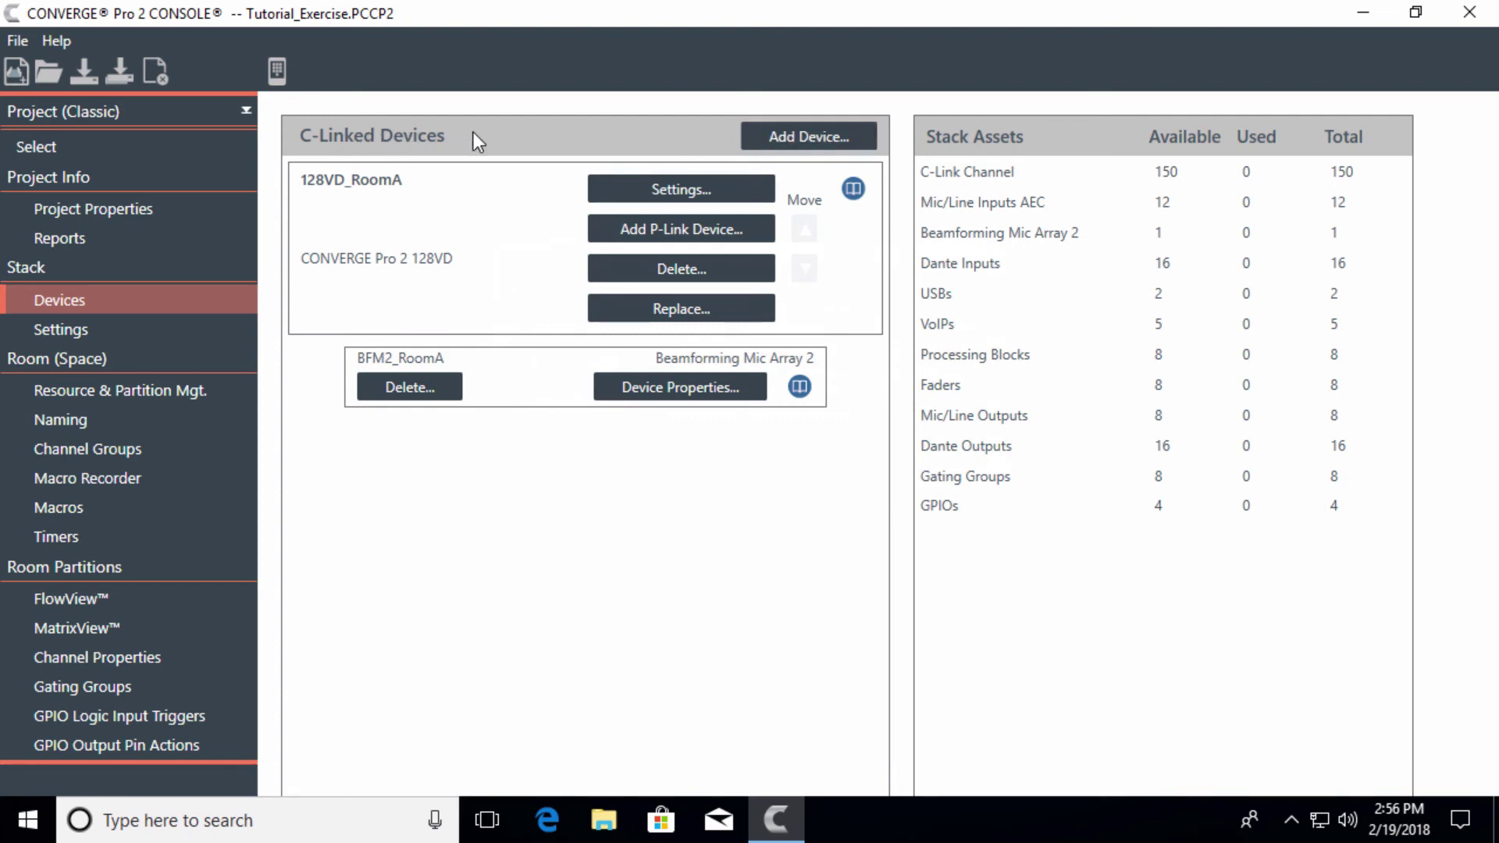
left_click(782, 136)
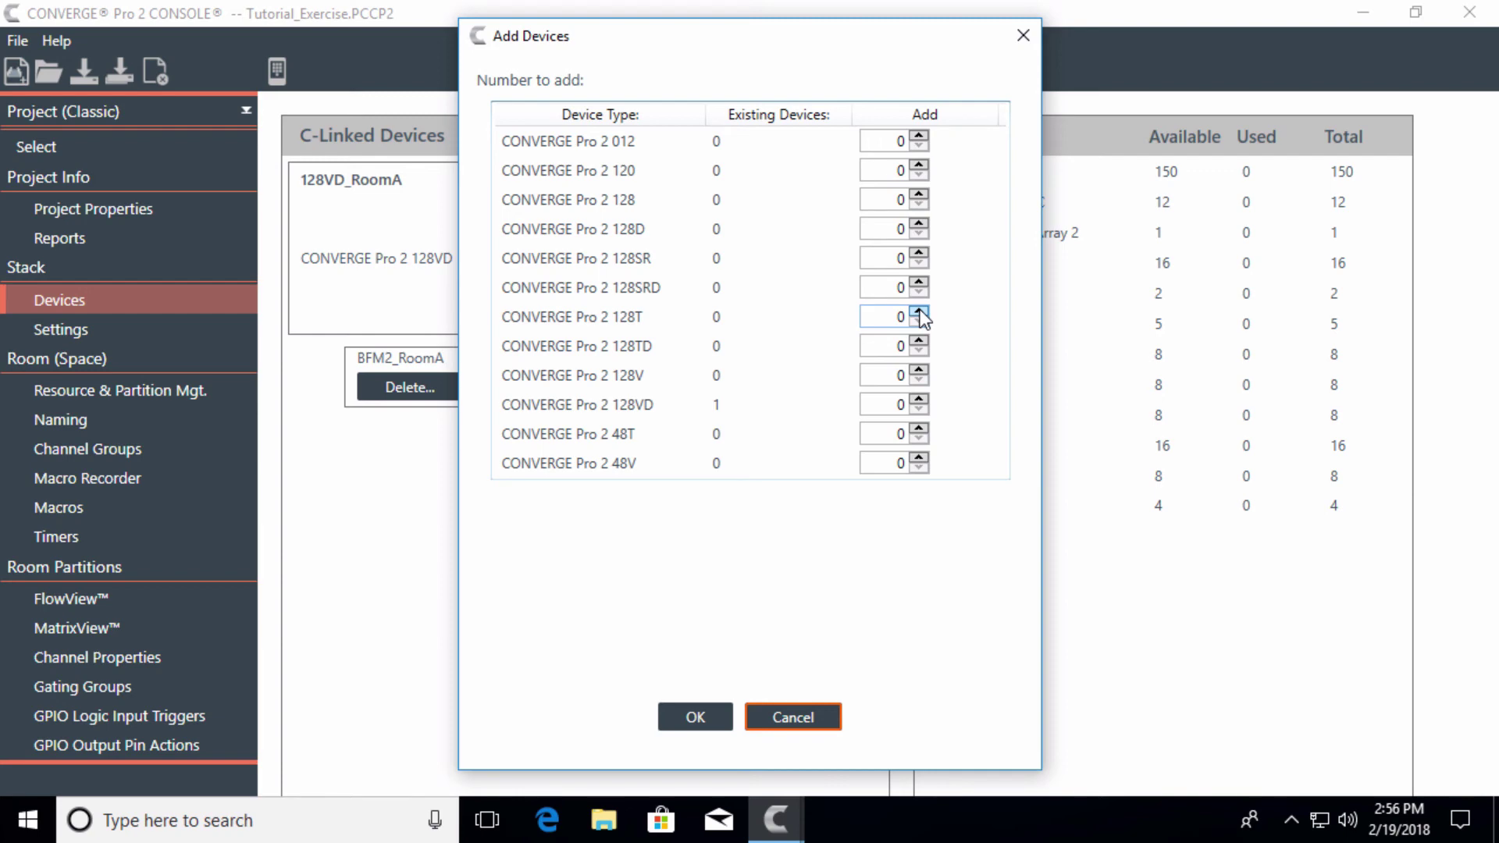
left_click(1021, 44)
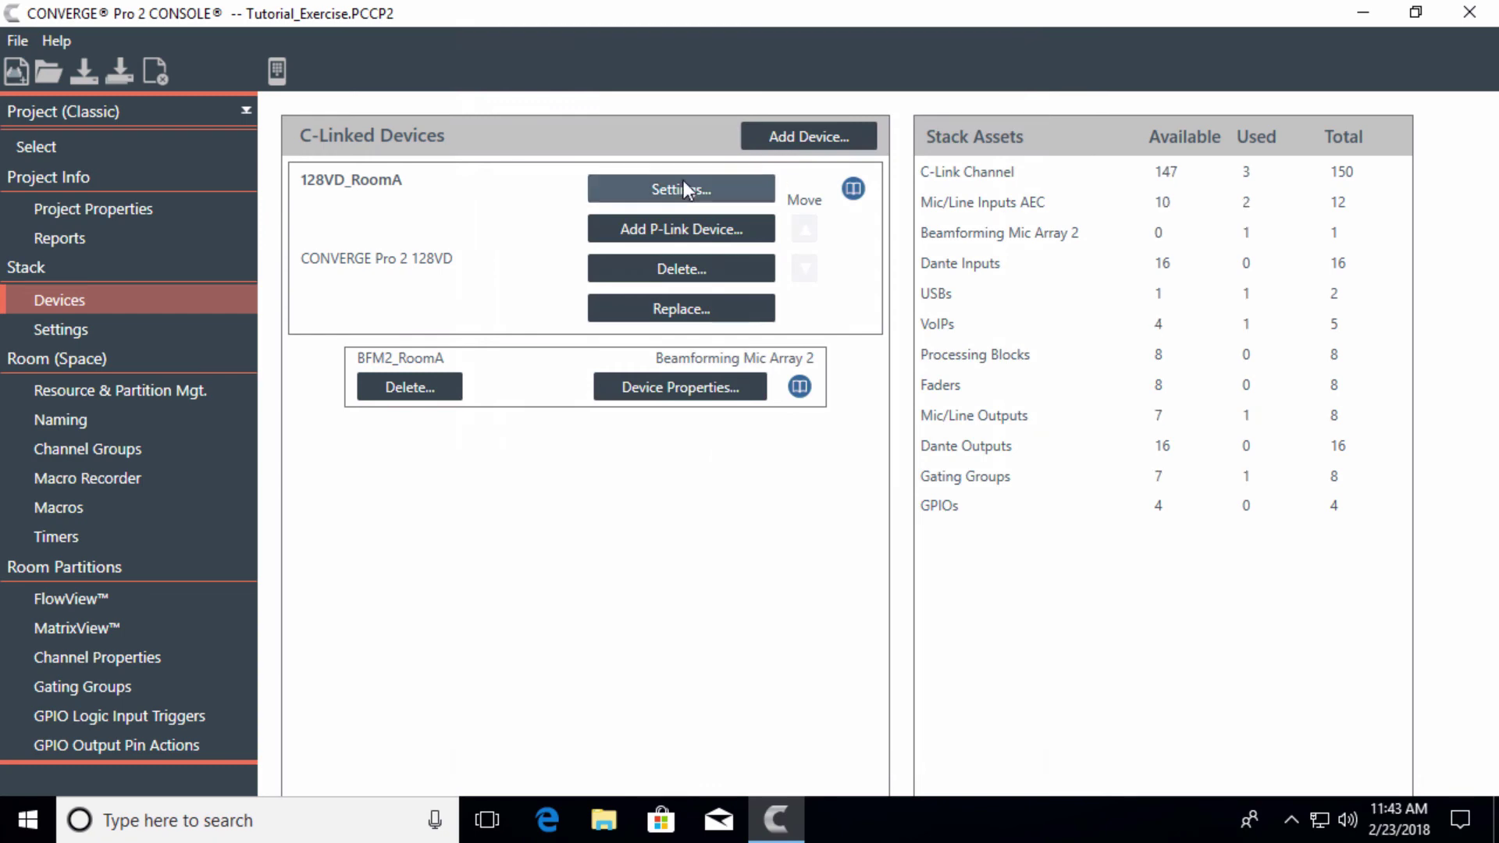
Open 128VD_RoomA's general settings and toggle Use Long Distance P-Link on, then back off
left_click(681, 187)
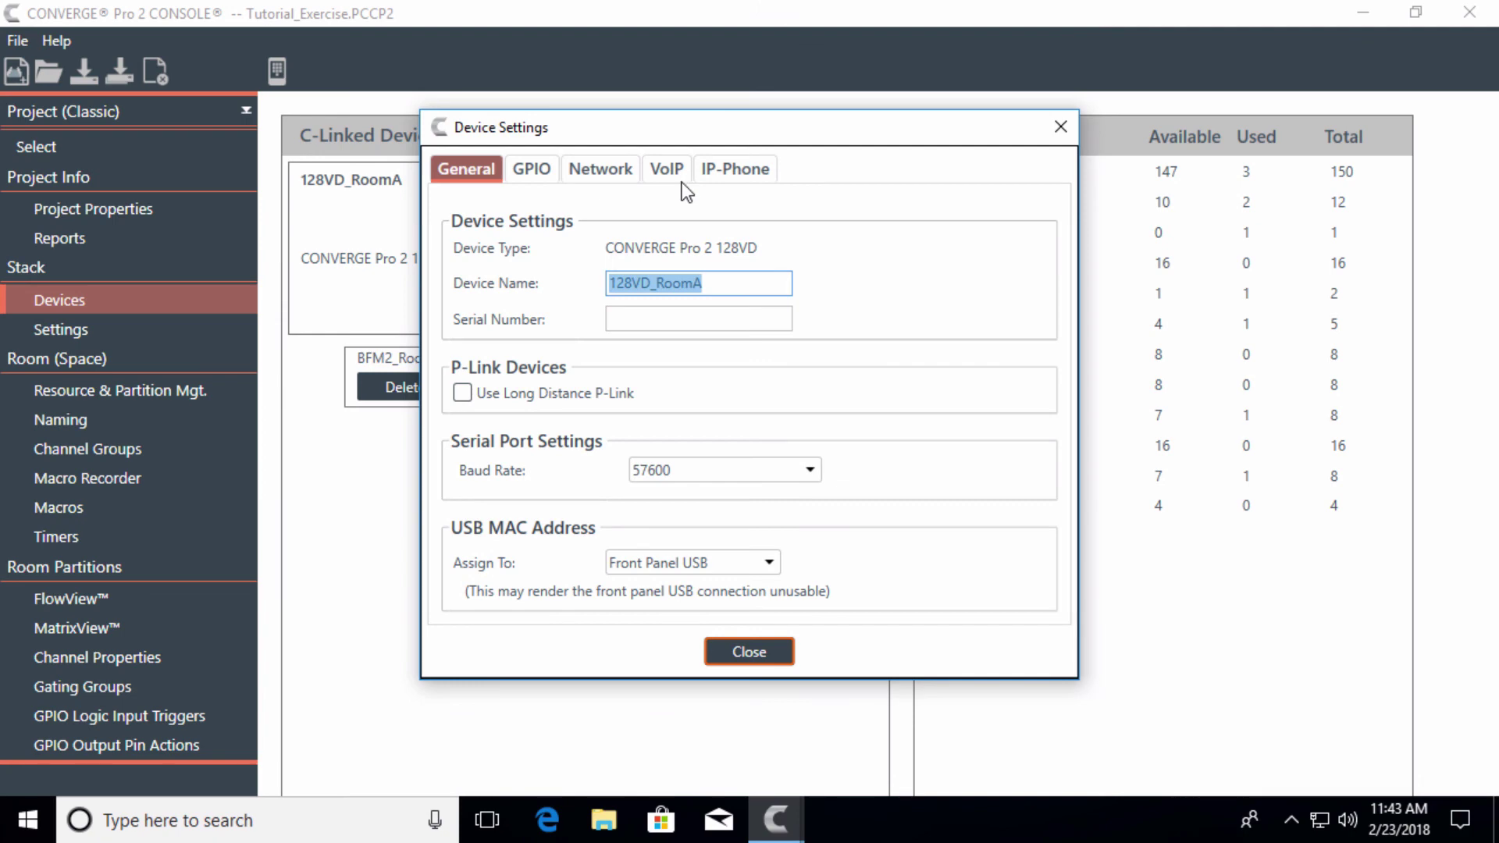
mouse_move(465, 399)
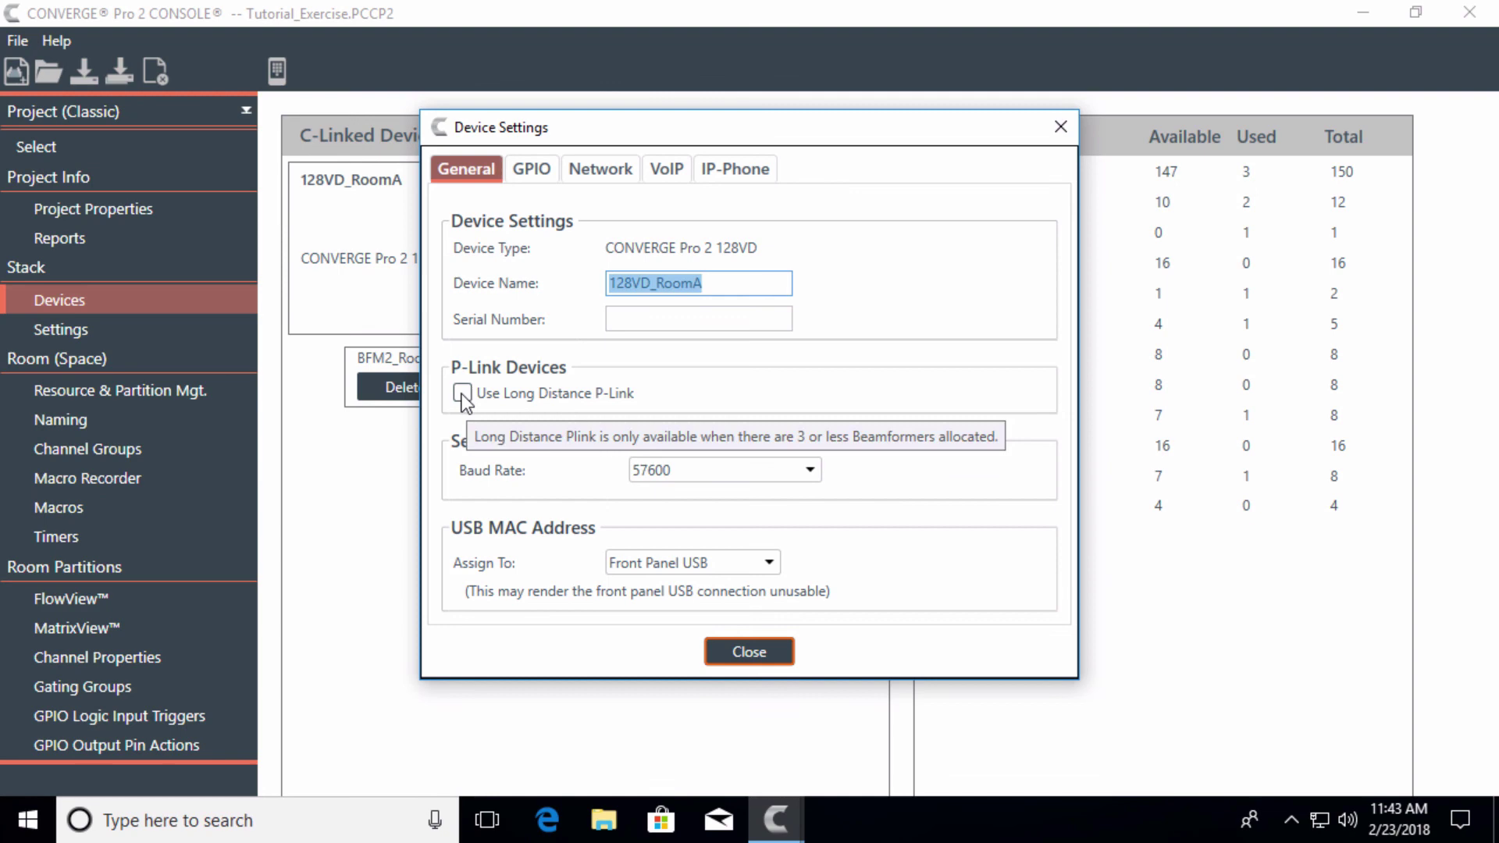
left_click(461, 394)
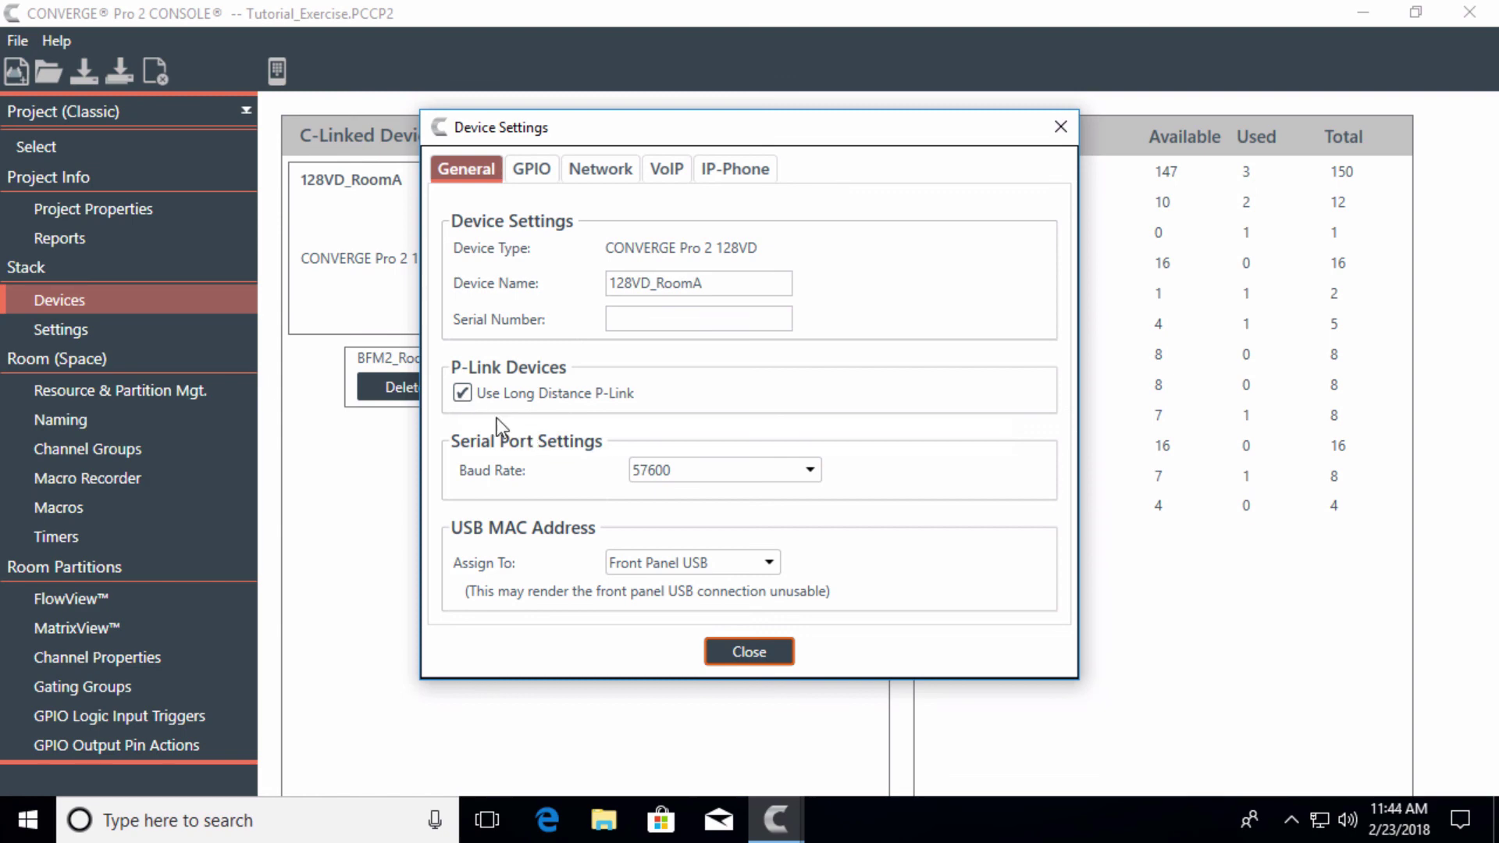
mouse_move(465, 397)
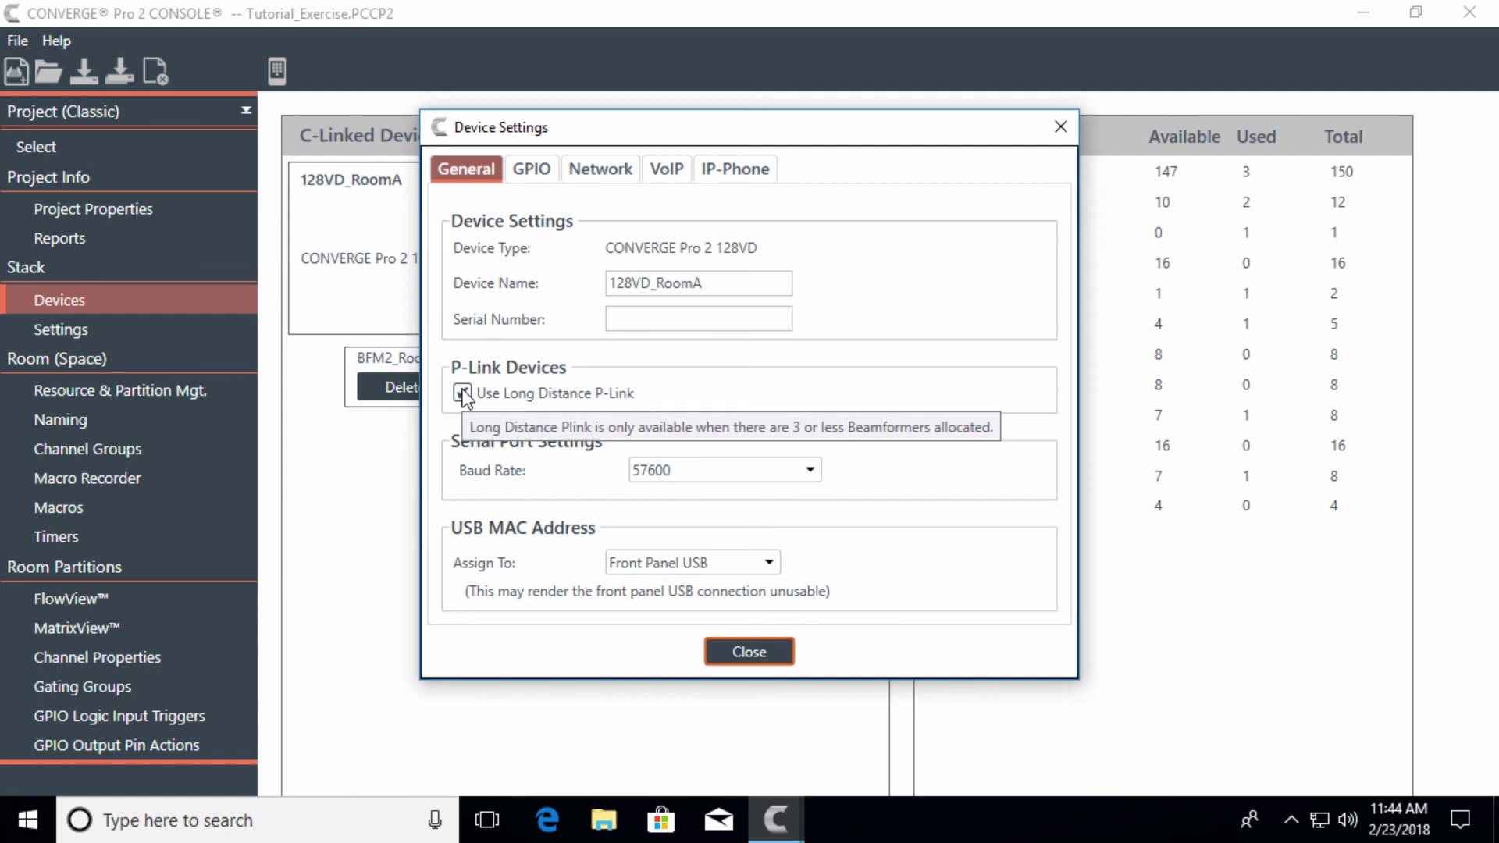
left_click(463, 395)
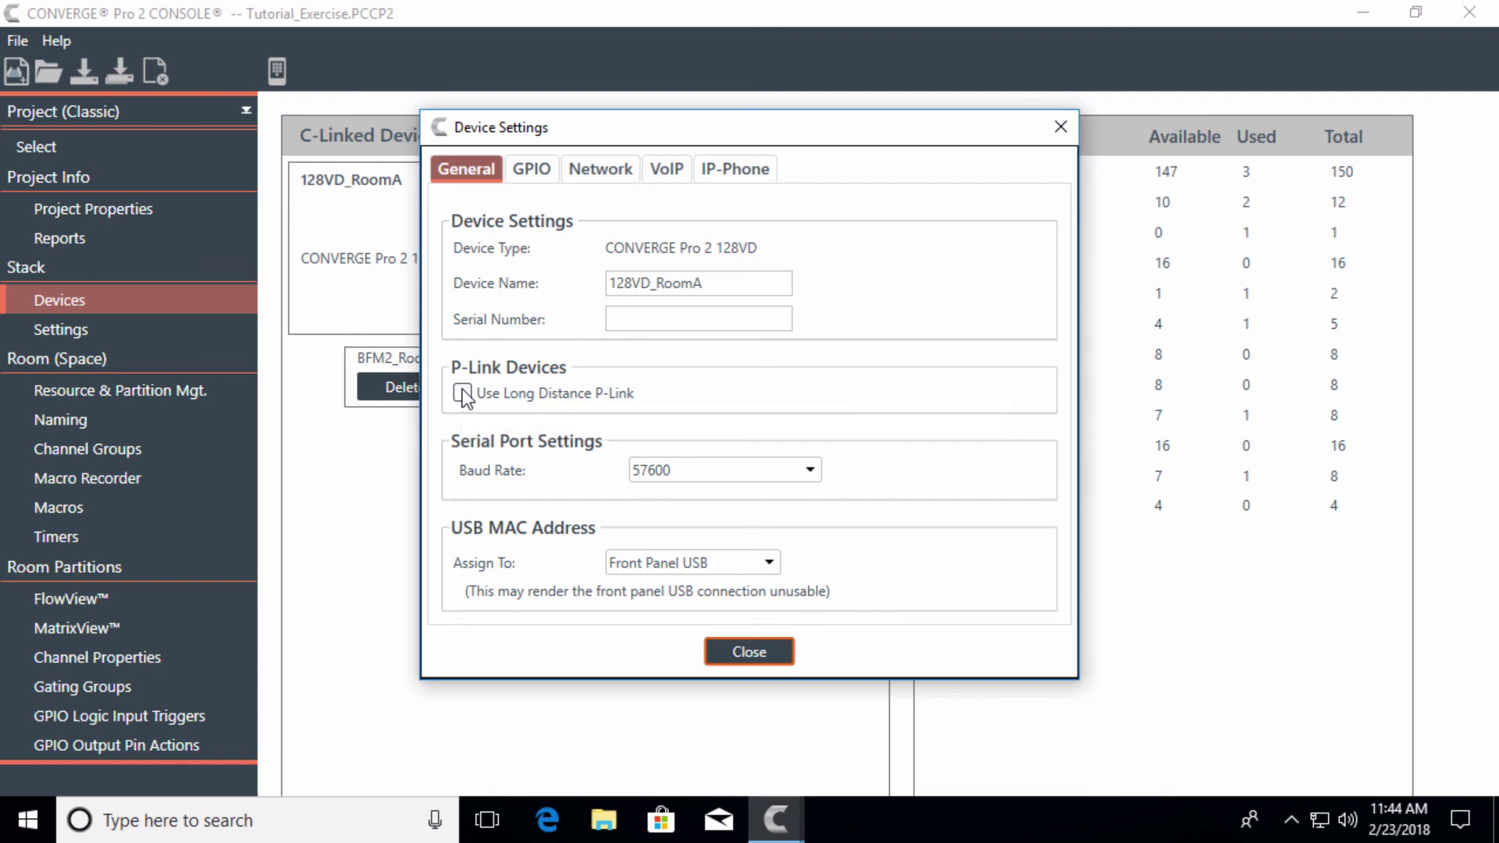